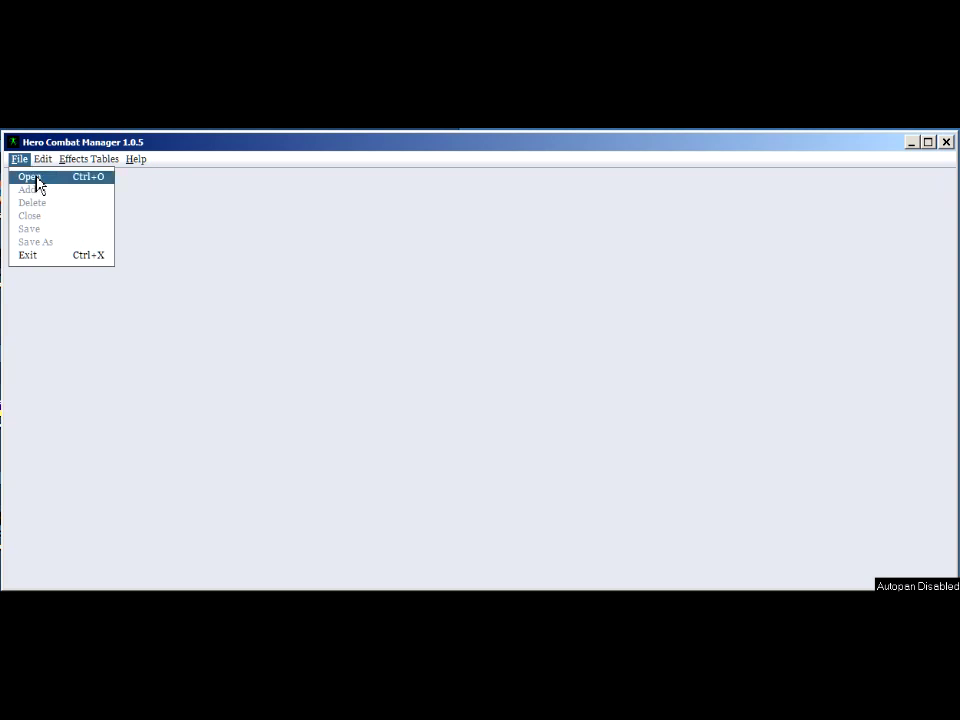
- Start opening a combat file and browse up to the Gaming folder, then into its Nyonia folder
left_click(30, 177)
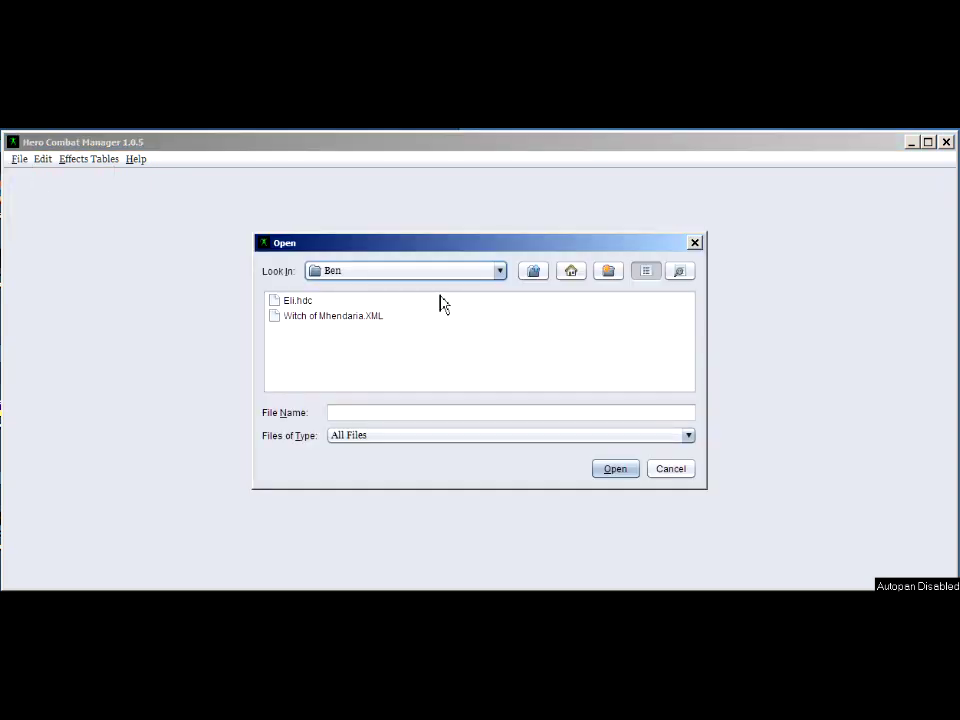
left_click(535, 275)
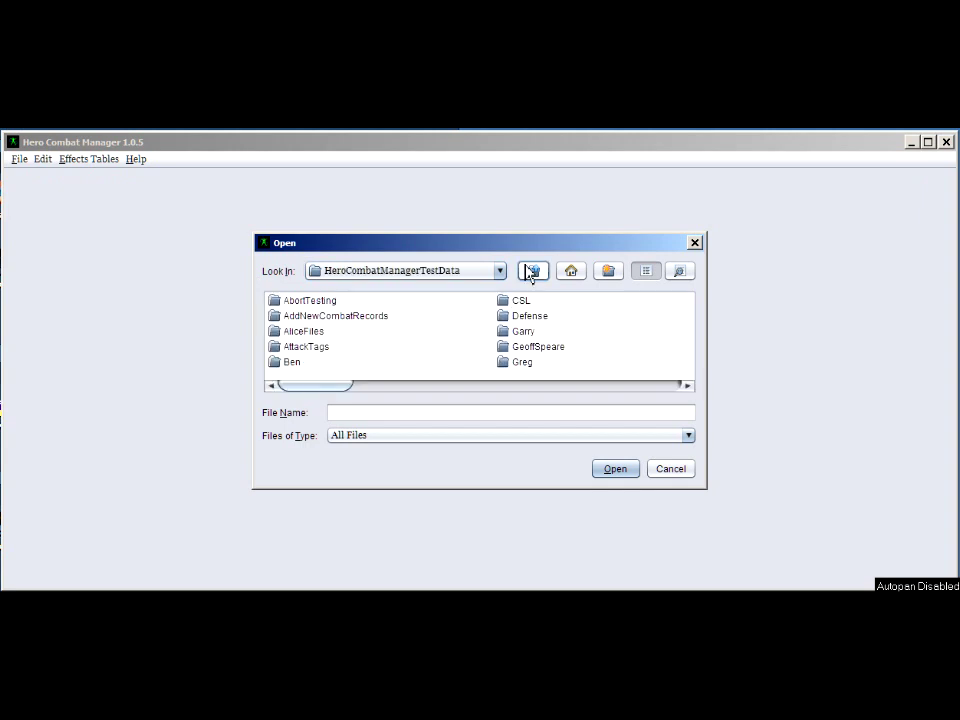
left_click(534, 276)
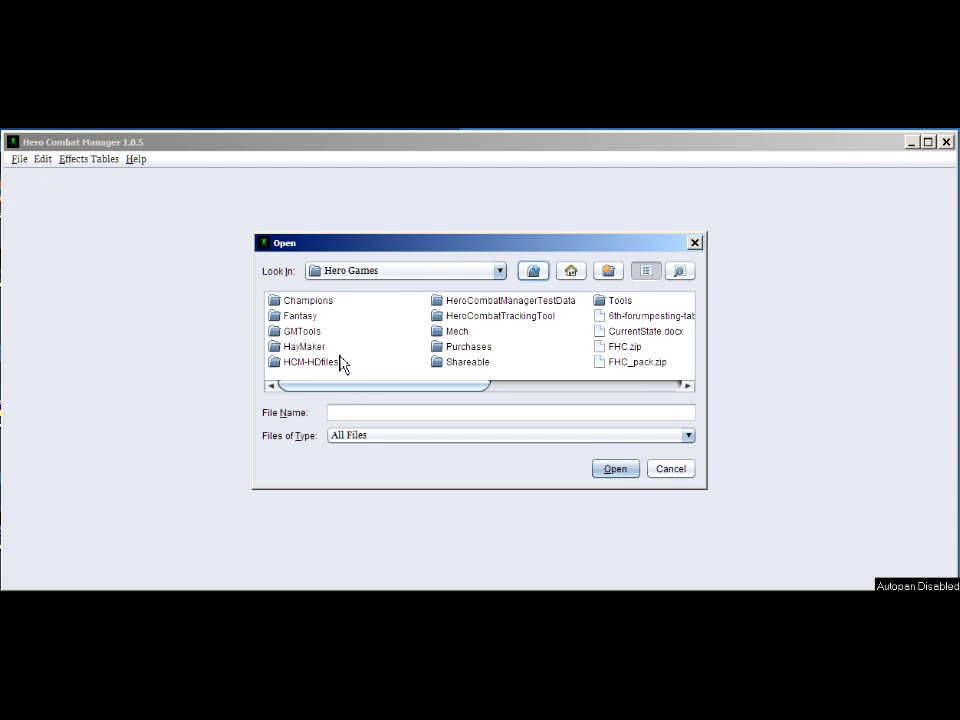
left_click(534, 271)
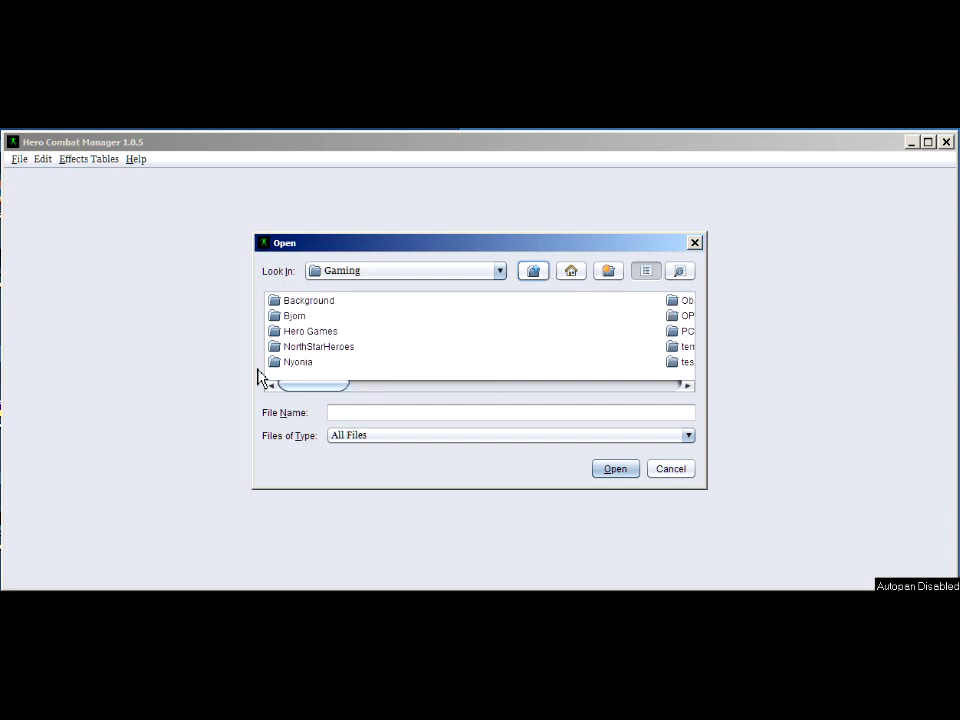
left_click(300, 362)
double_click(308, 367)
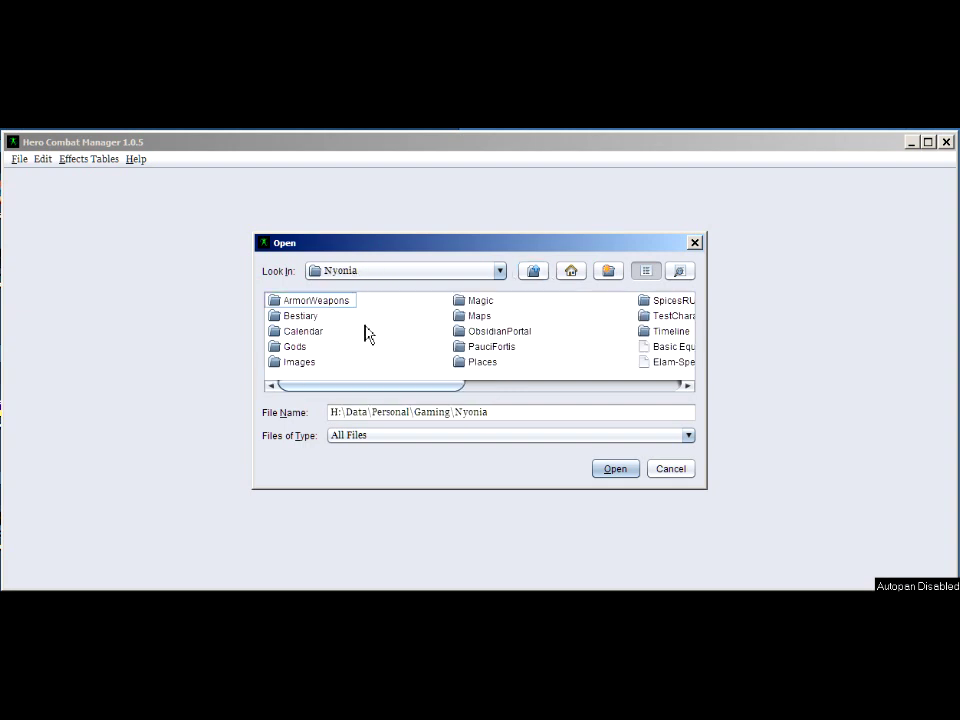
- Open WarriorGargun-Test.XML from the Gargun folder inside Bestiary
left_click(300, 316)
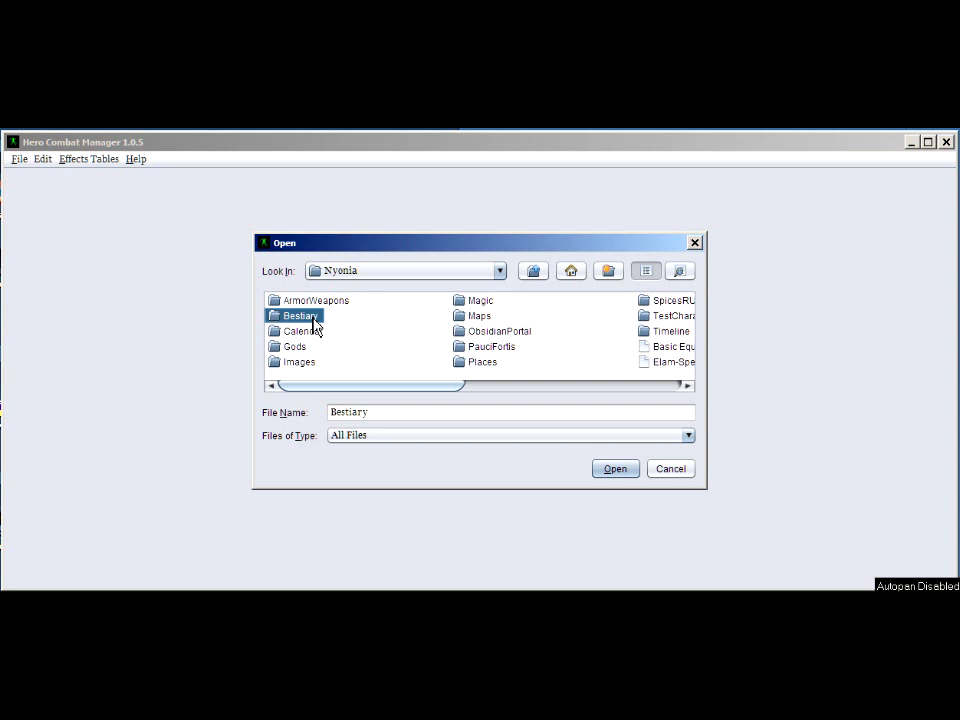
double_click(312, 318)
left_click(490, 316)
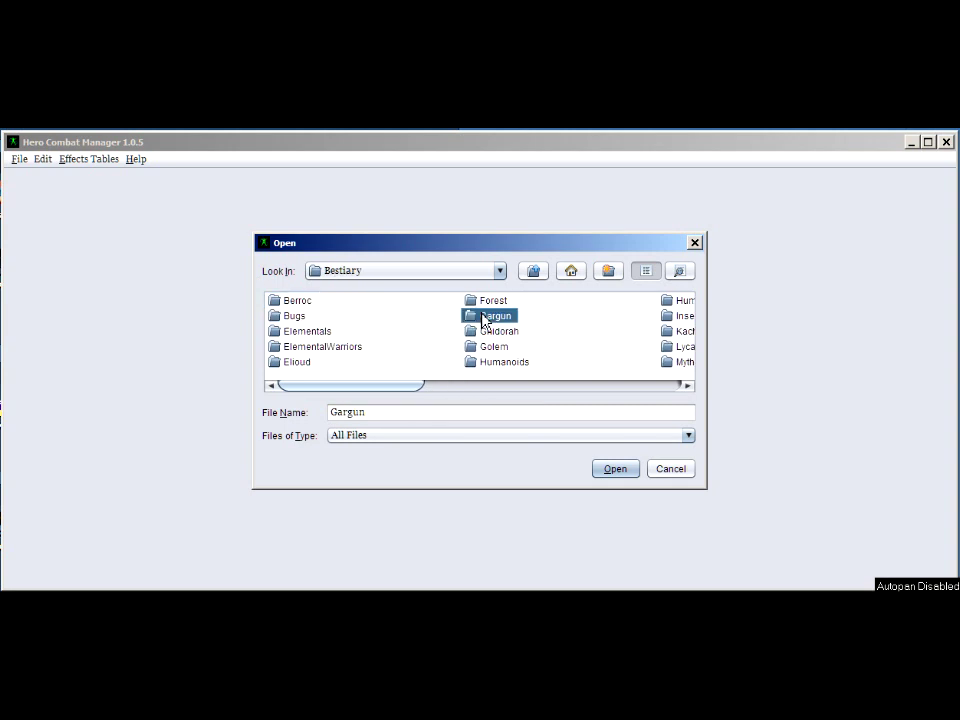
double_click(490, 316)
left_click(610, 386)
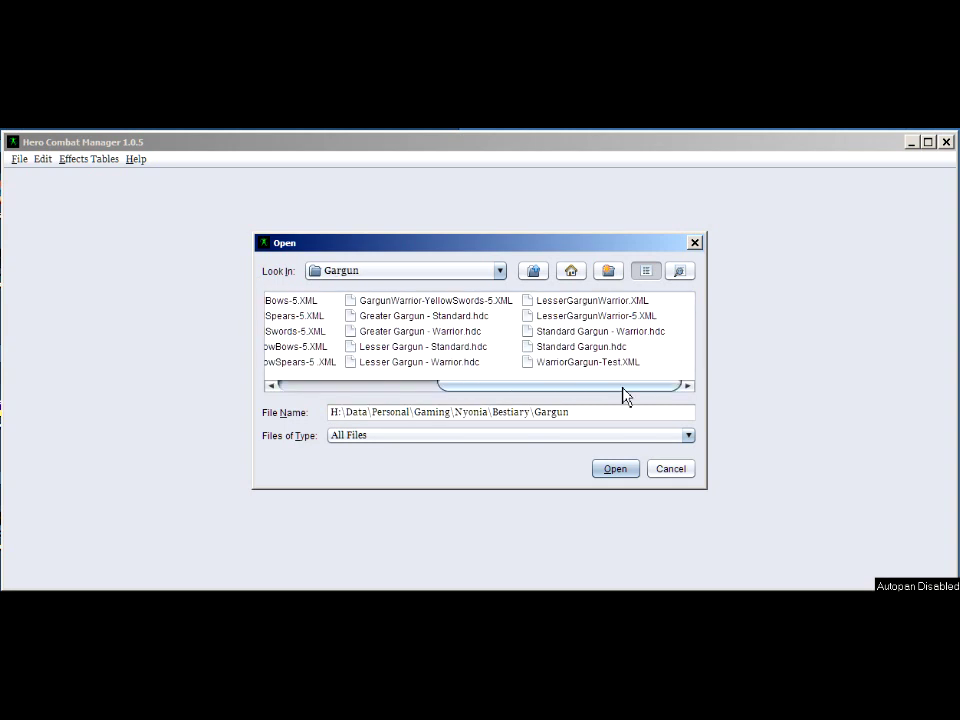
left_click(588, 362)
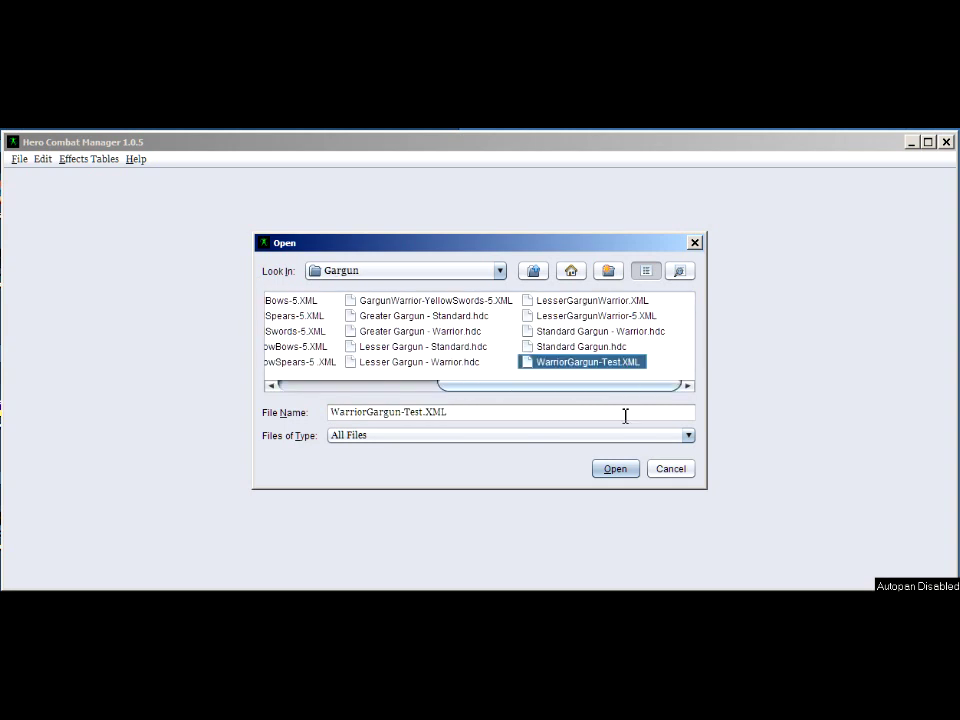
left_click(622, 472)
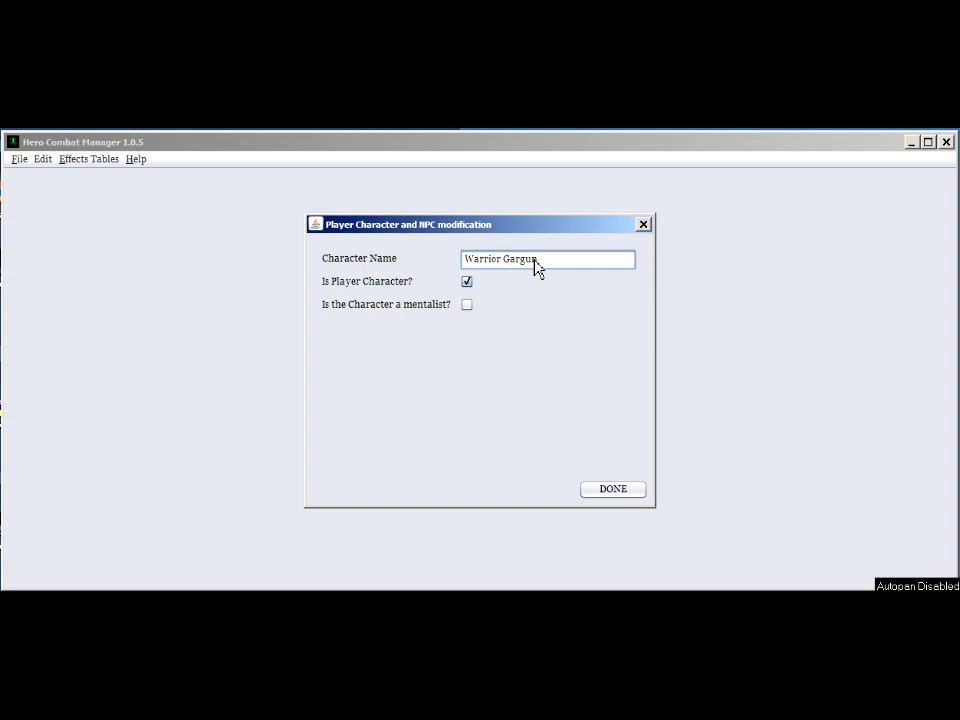
- Load Warrior Gargun as a non-player character with more than one NPC, setting the number to 10
left_click(468, 284)
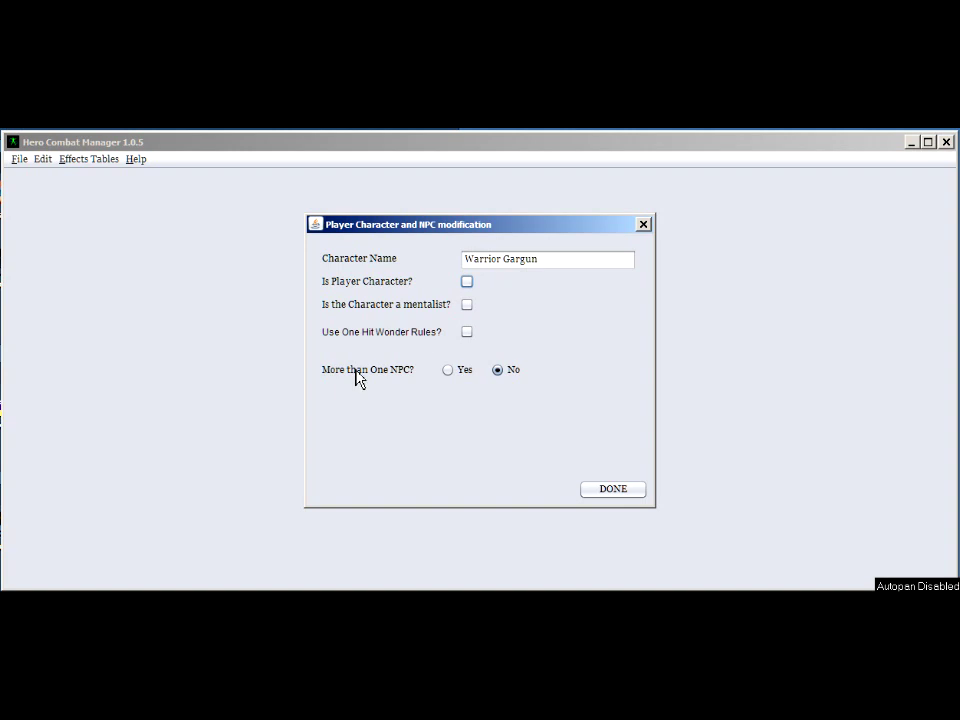
left_click(448, 370)
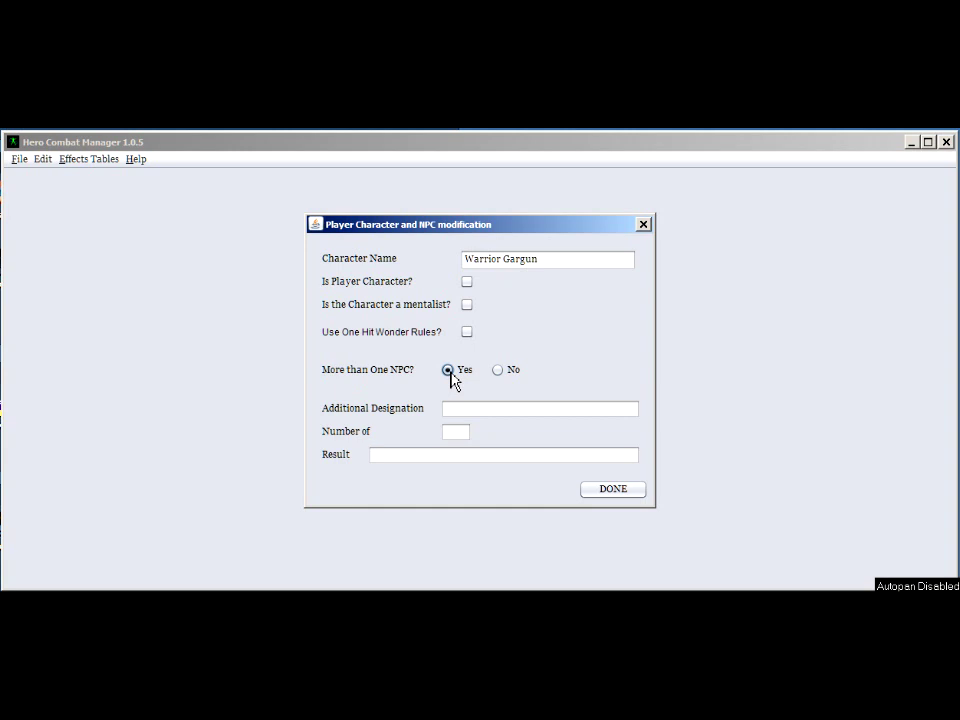
left_click(466, 431)
type("10")
key("Tab")
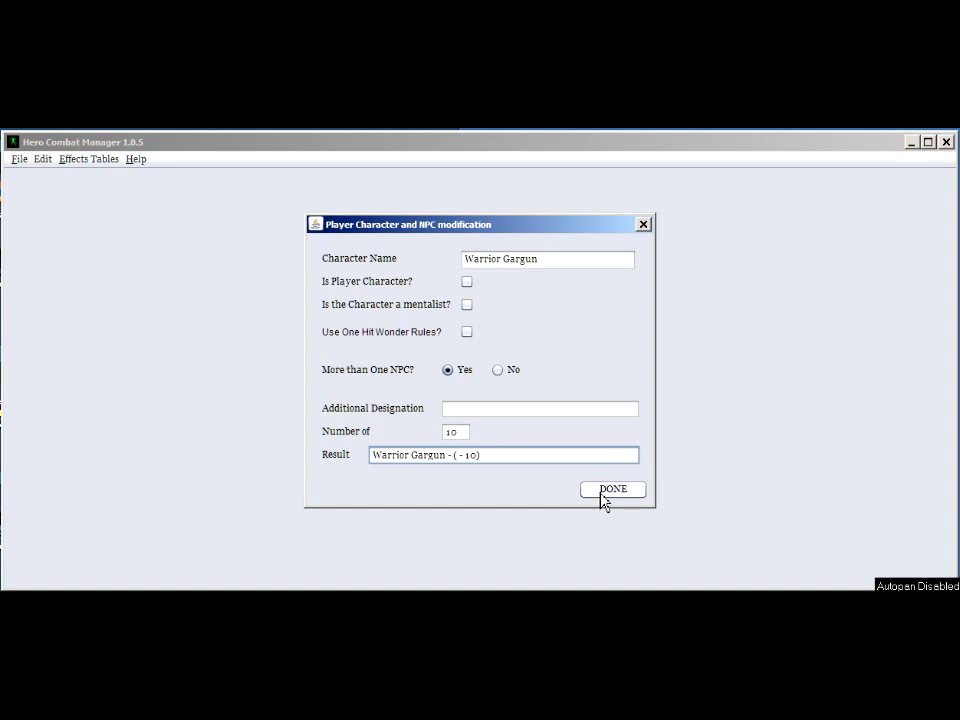
left_click(601, 493)
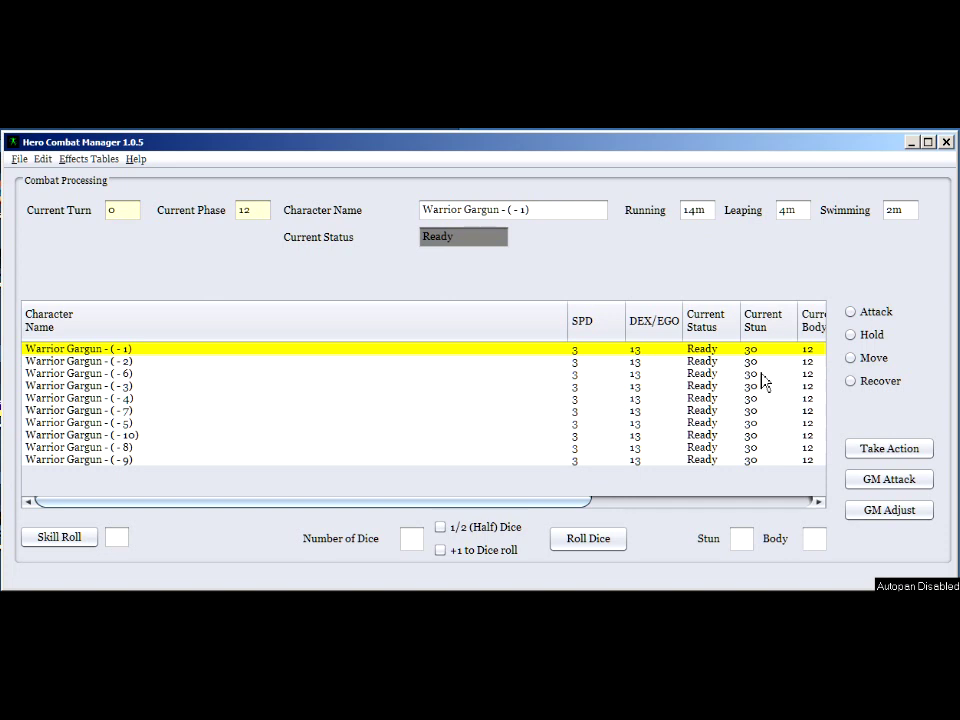
- Narrow the Character Name column until all combat table columns fit in view
left_click_drag(569, 315, 266, 331)
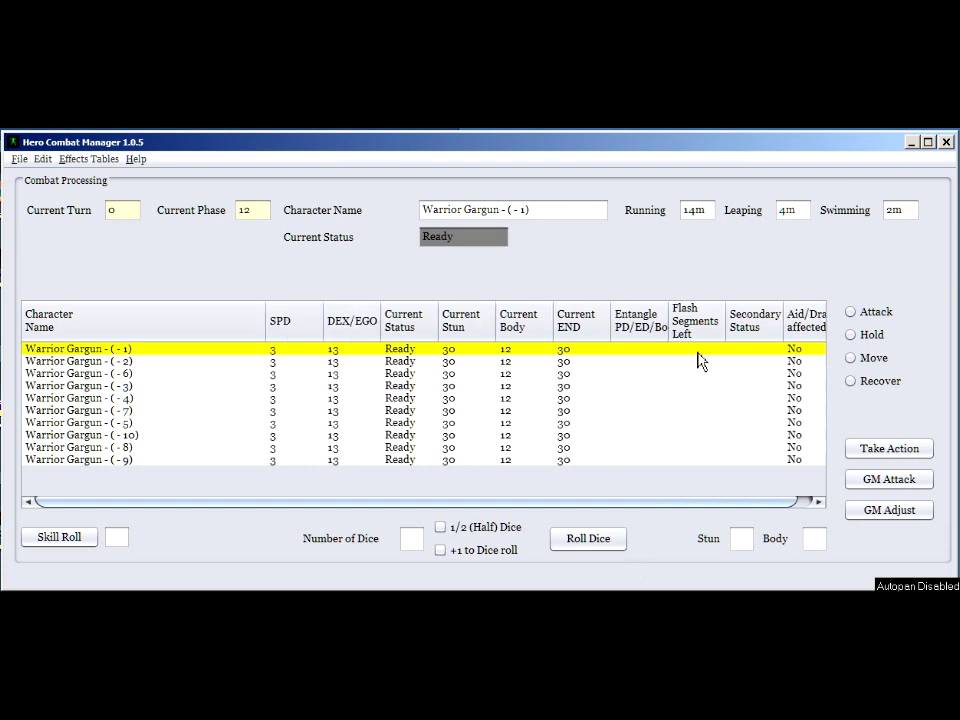
left_click_drag(266, 322, 246, 337)
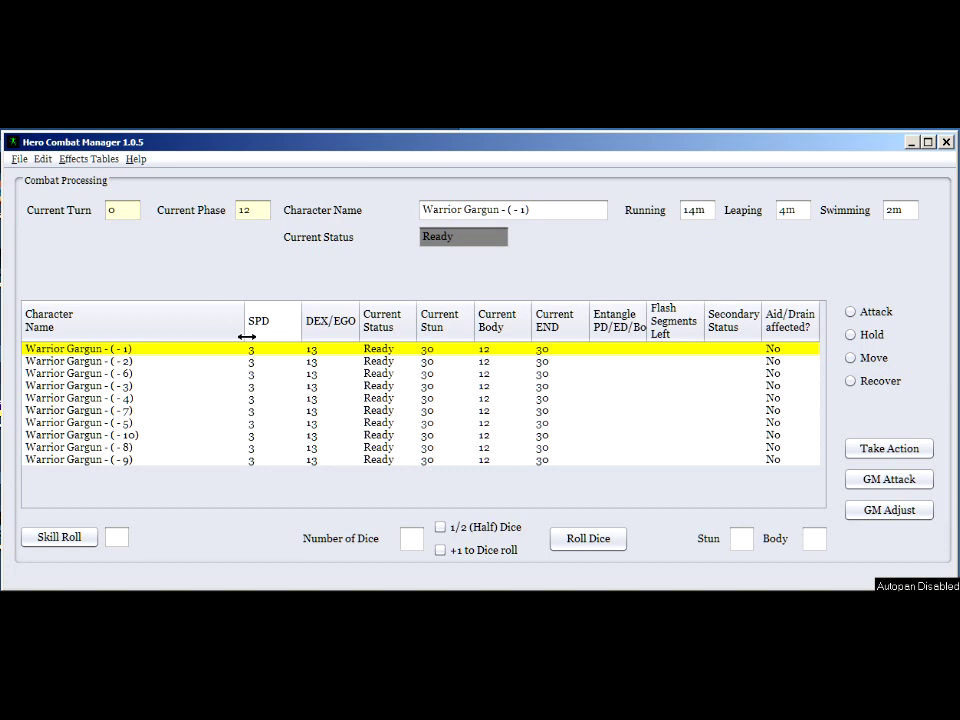
- Save the combat as a new file named WarriorGargun-Test-10.XML in the Gargun folder
left_click(19, 160)
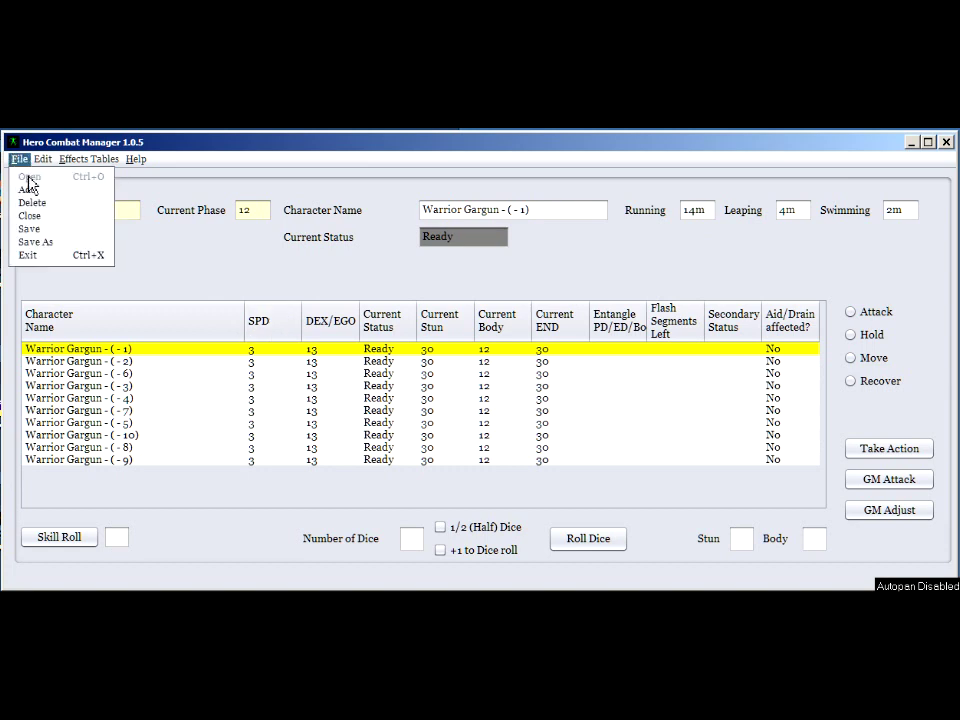
left_click(31, 246)
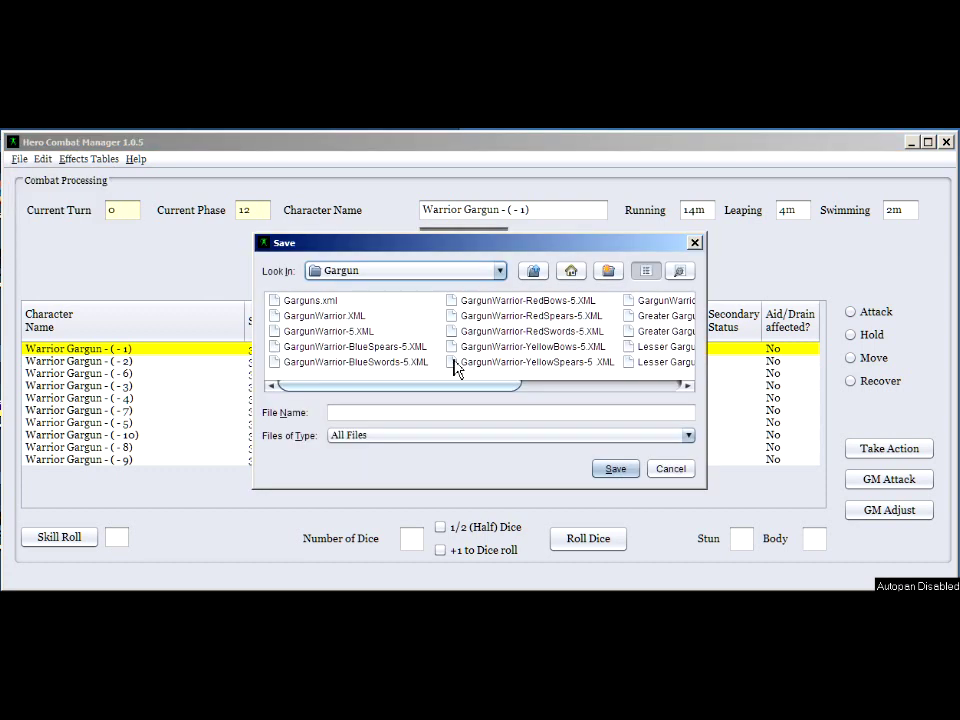
left_click_drag(486, 391, 680, 386)
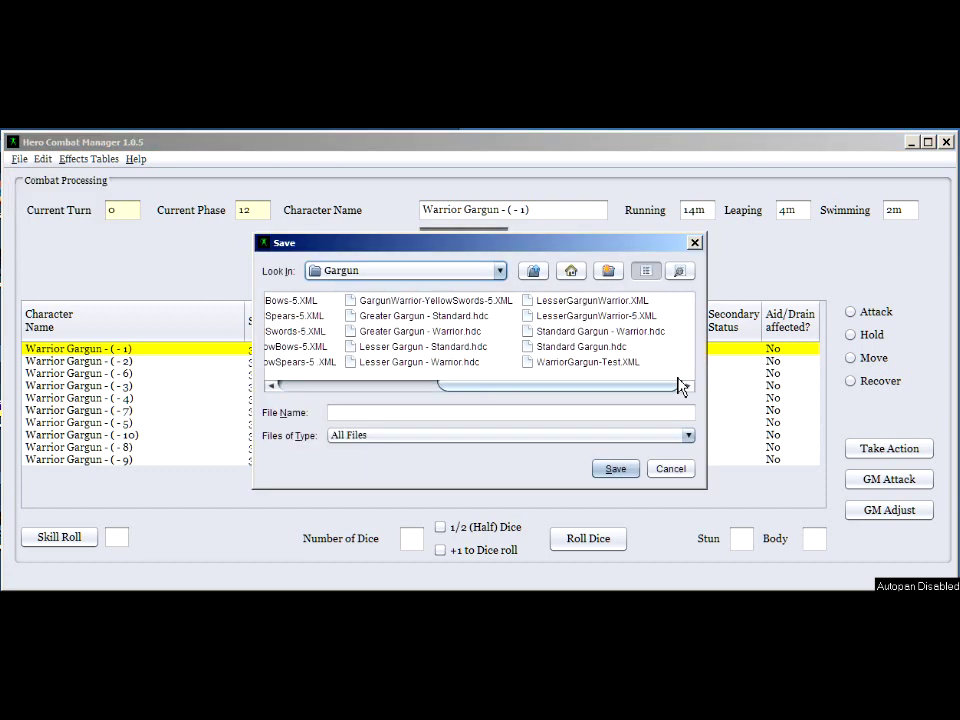
left_click(587, 362)
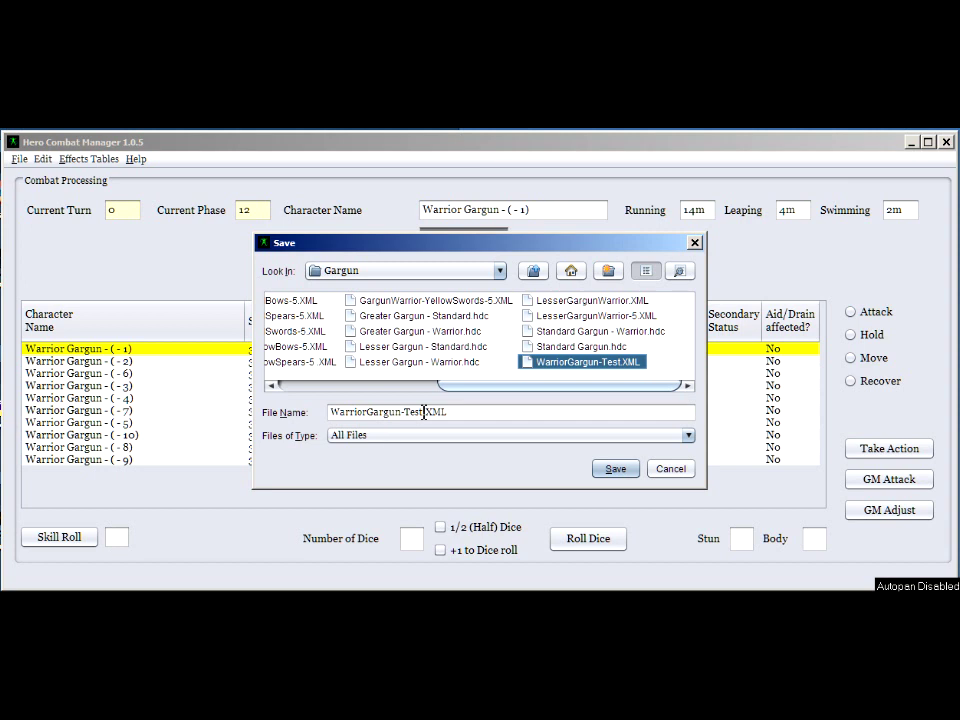
left_click(424, 412)
type("-10")
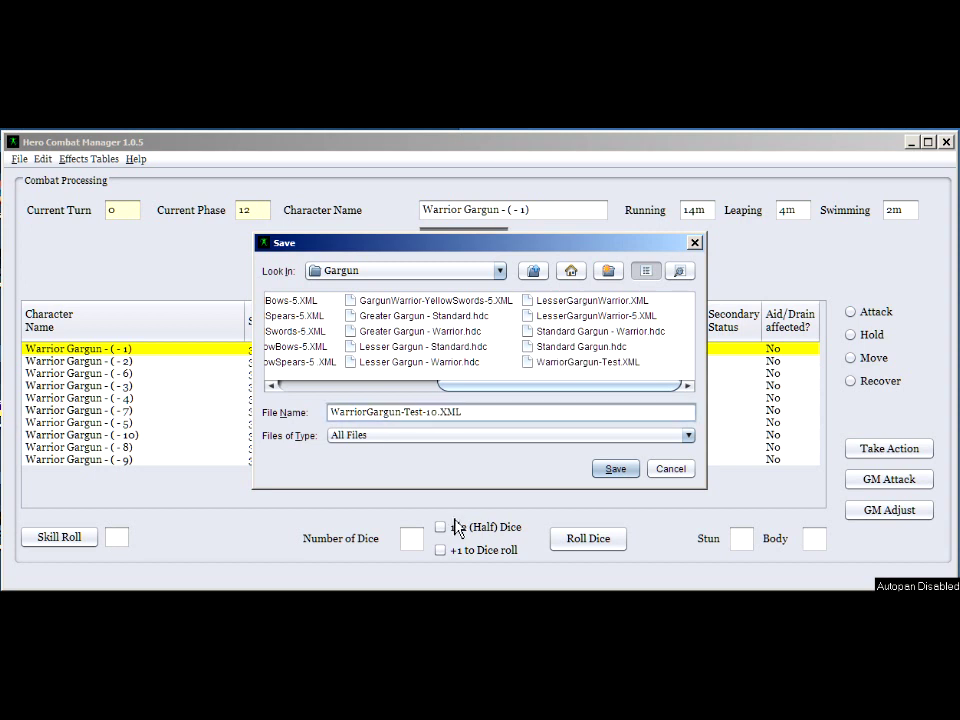
left_click(616, 468)
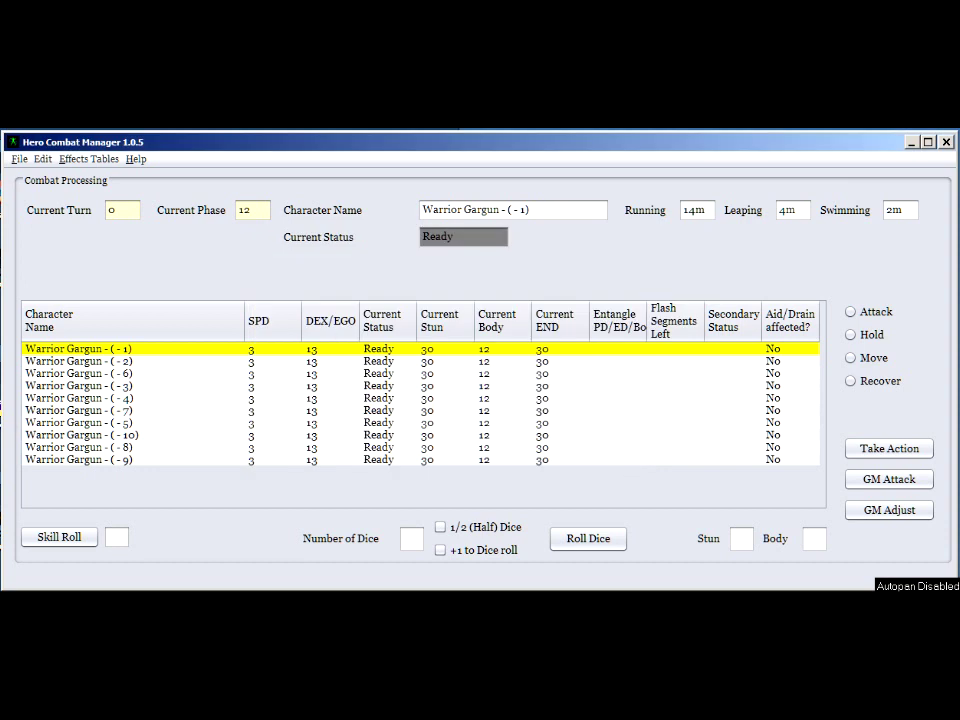
- Close the current combat file and confirm closing it
left_click(19, 159)
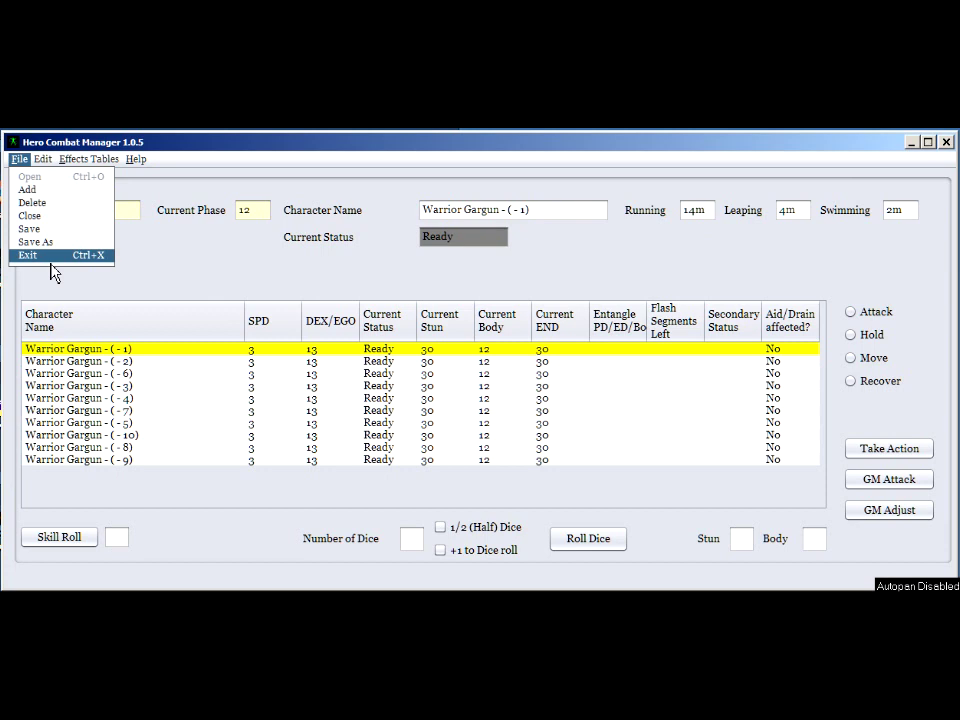
left_click(30, 216)
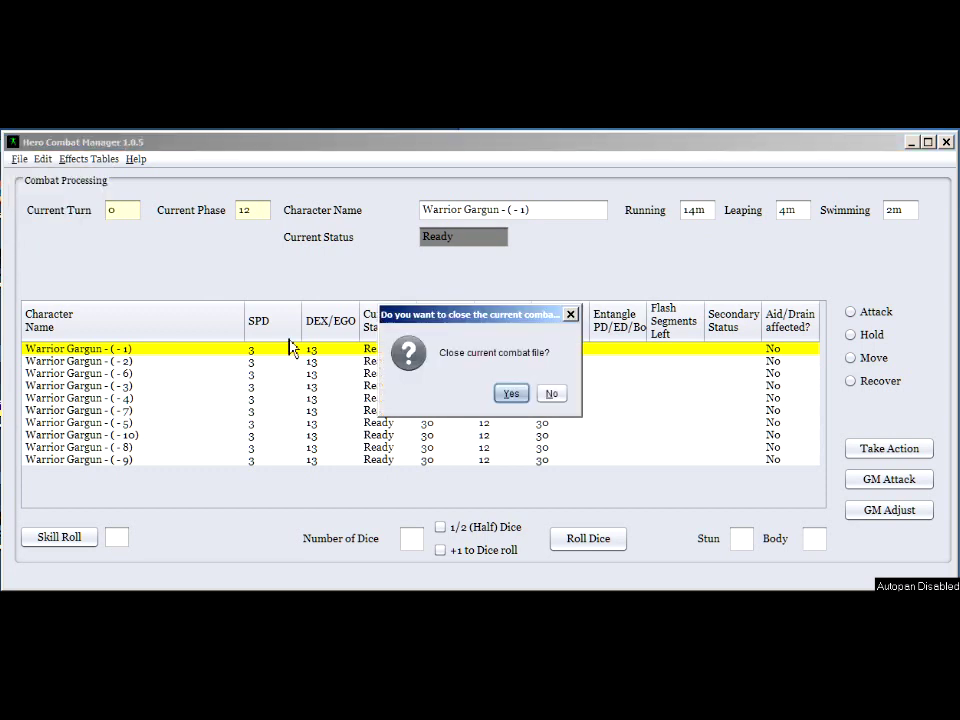
left_click(511, 393)
- Open the party file Party-06052015.XML from the Nyonia folder's PauciFortis\Characters\PCs subfolder
left_click(19, 159)
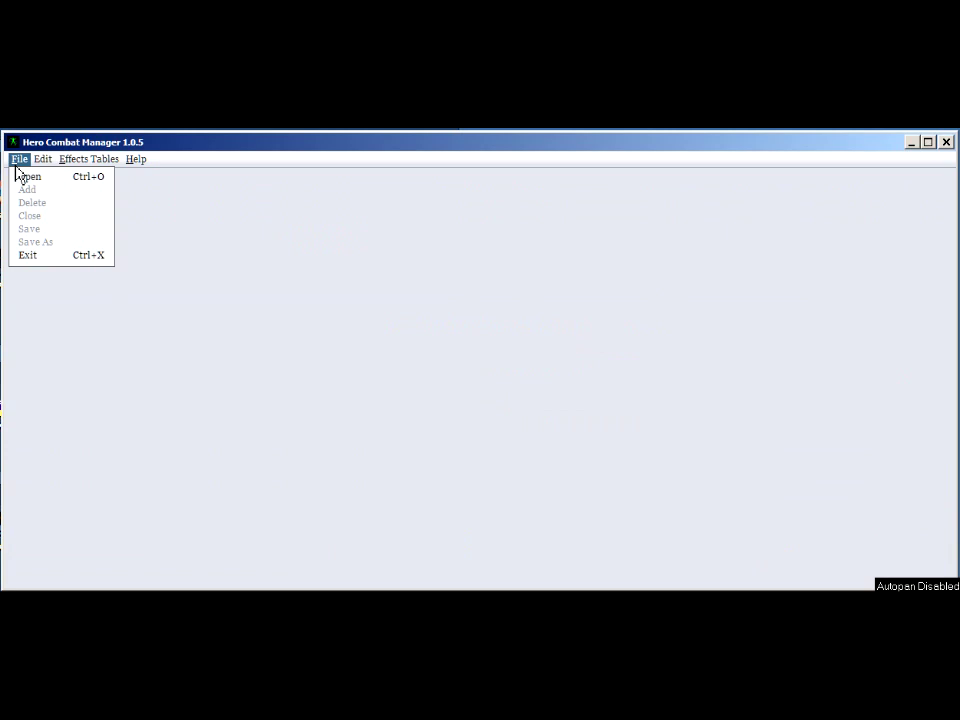
left_click(28, 180)
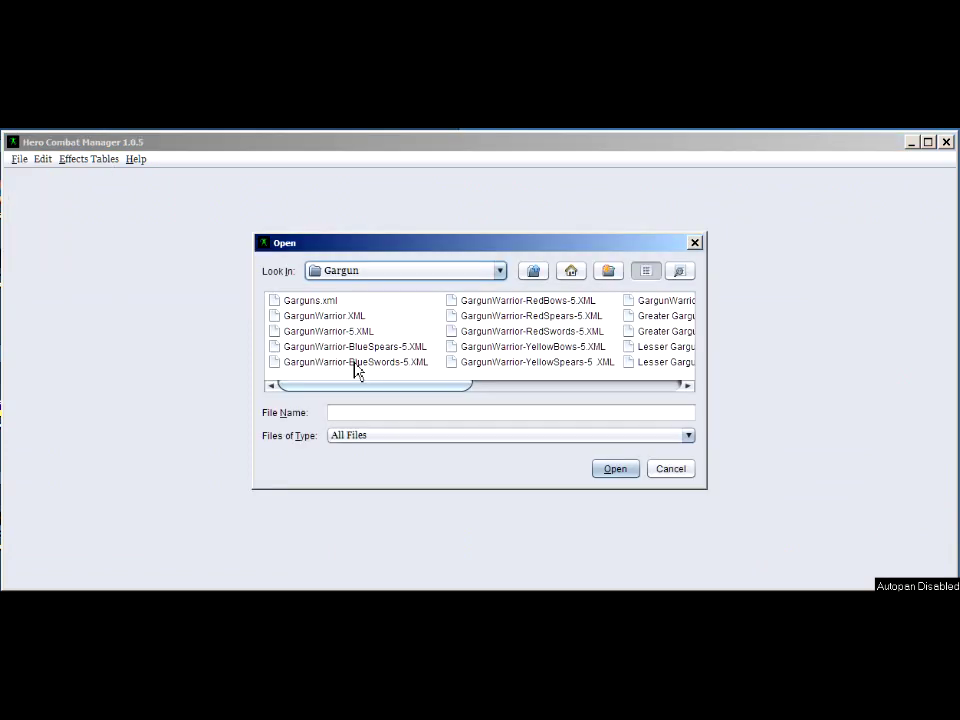
left_click(534, 272)
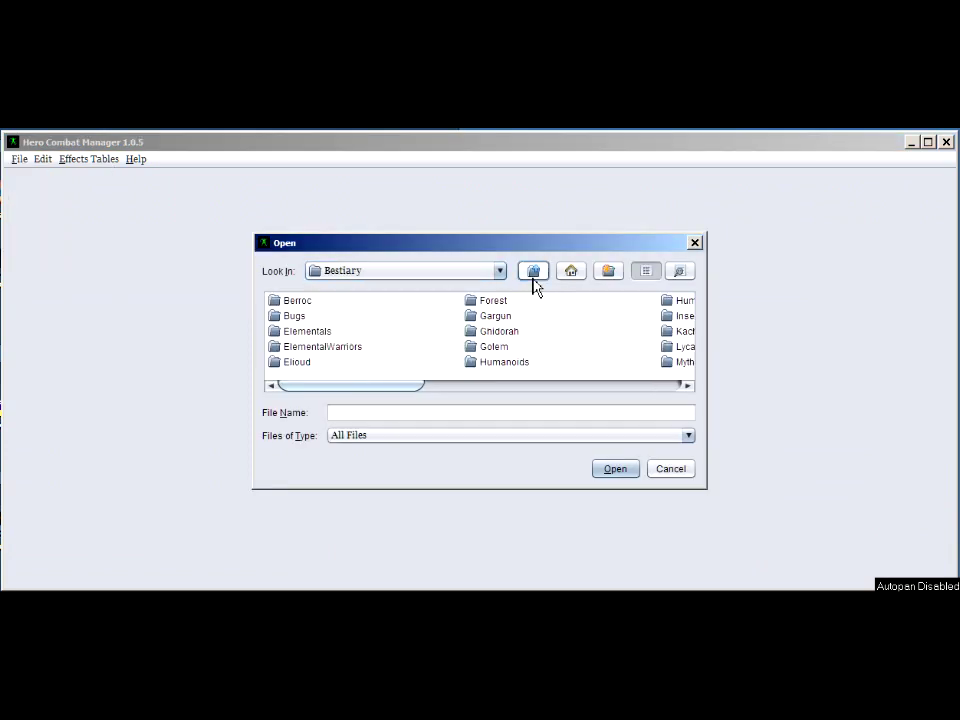
left_click(534, 280)
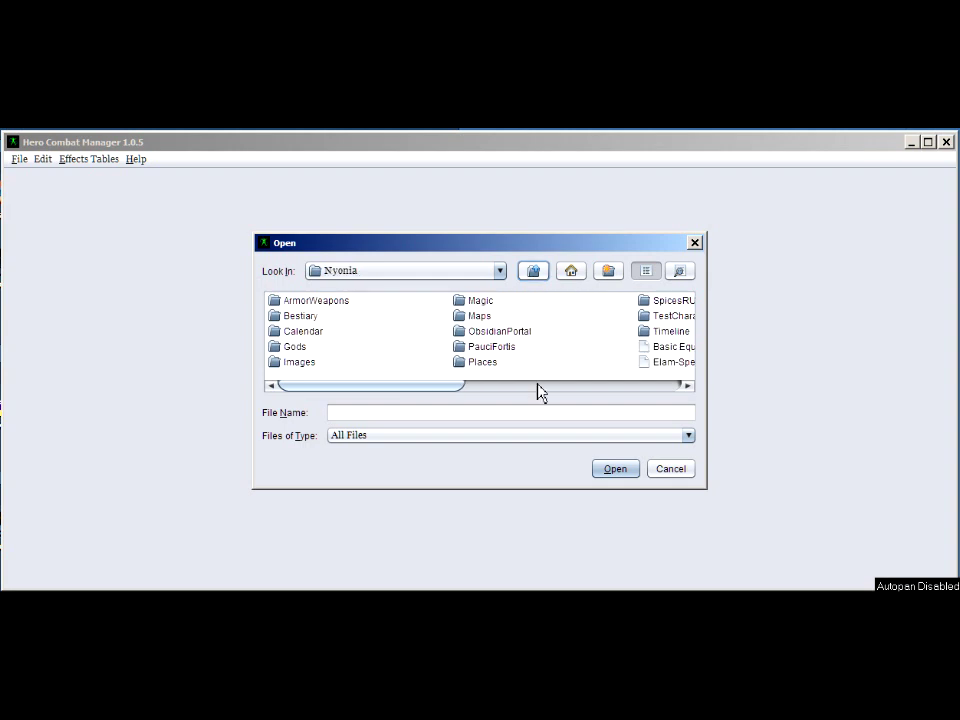
left_click(508, 356)
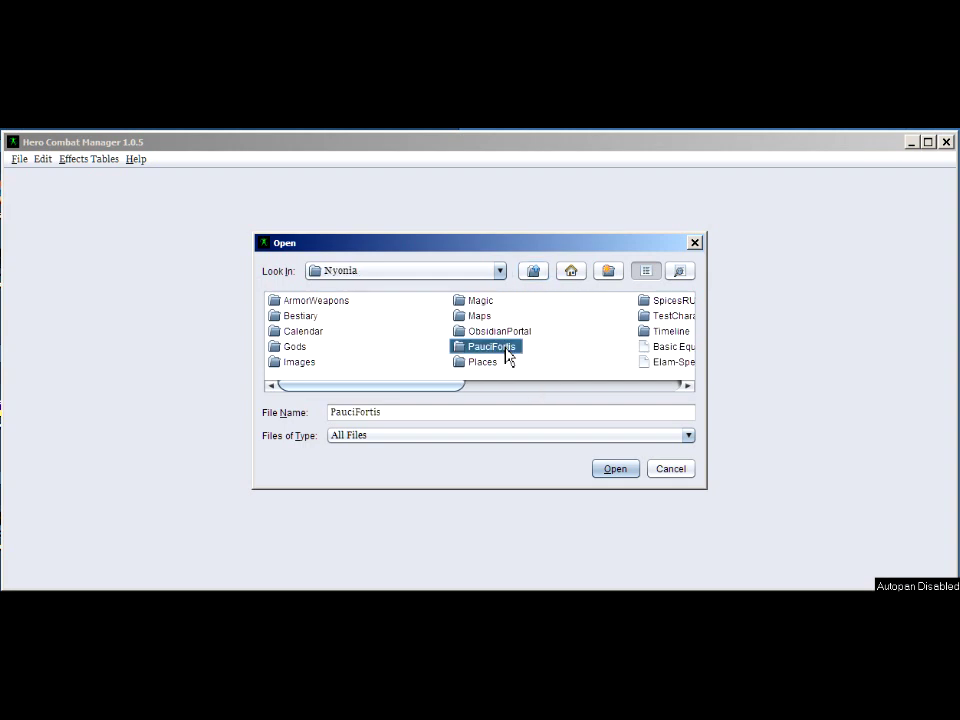
double_click(465, 350)
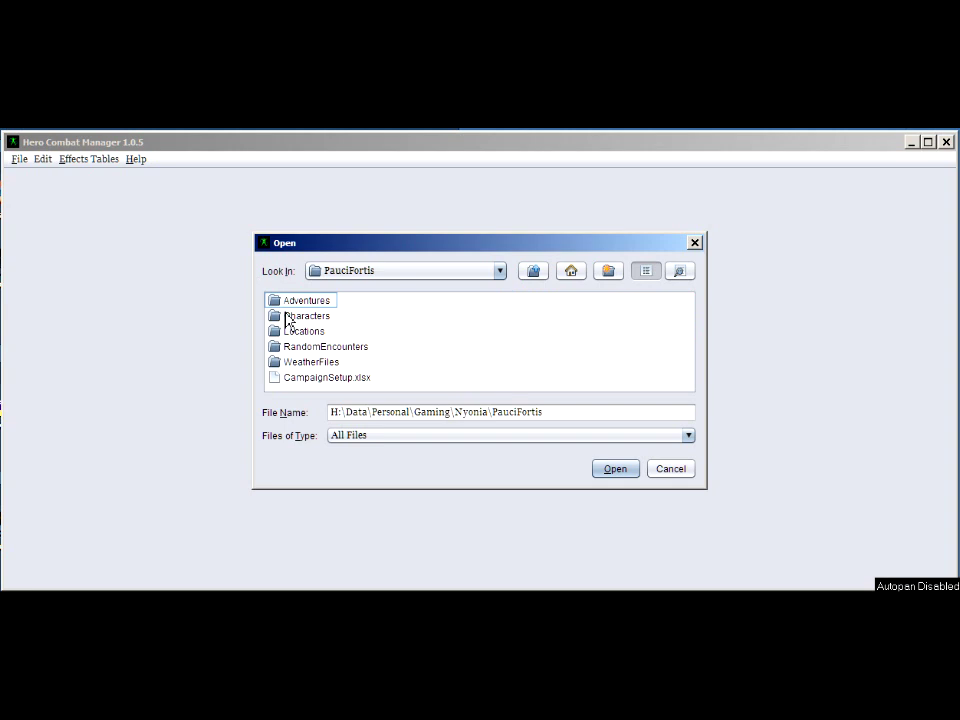
double_click(288, 317)
double_click(284, 317)
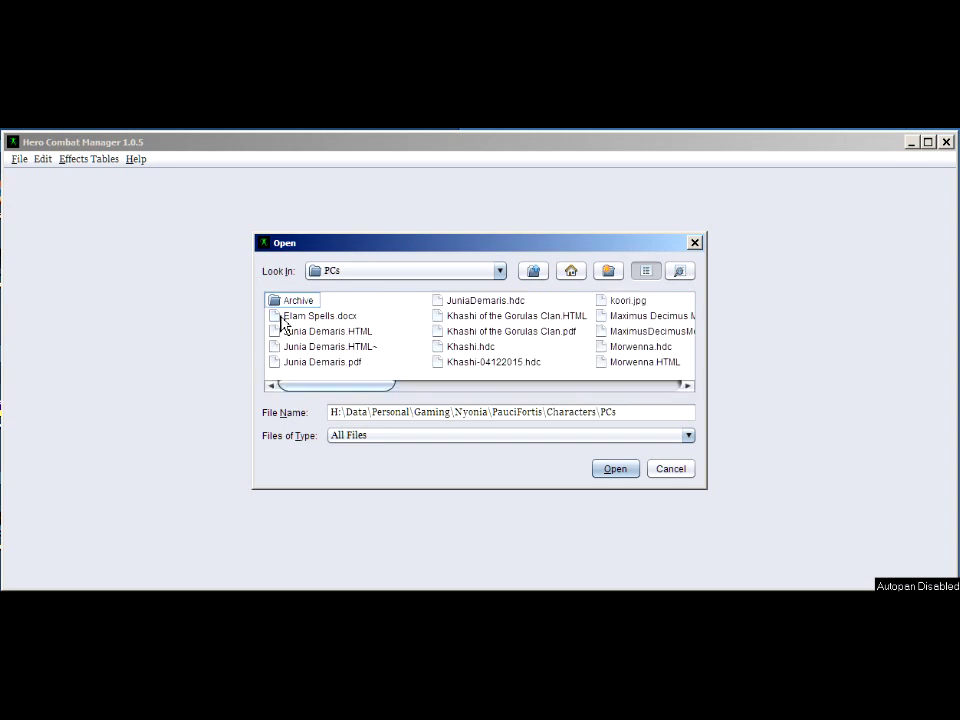
left_click(652, 386)
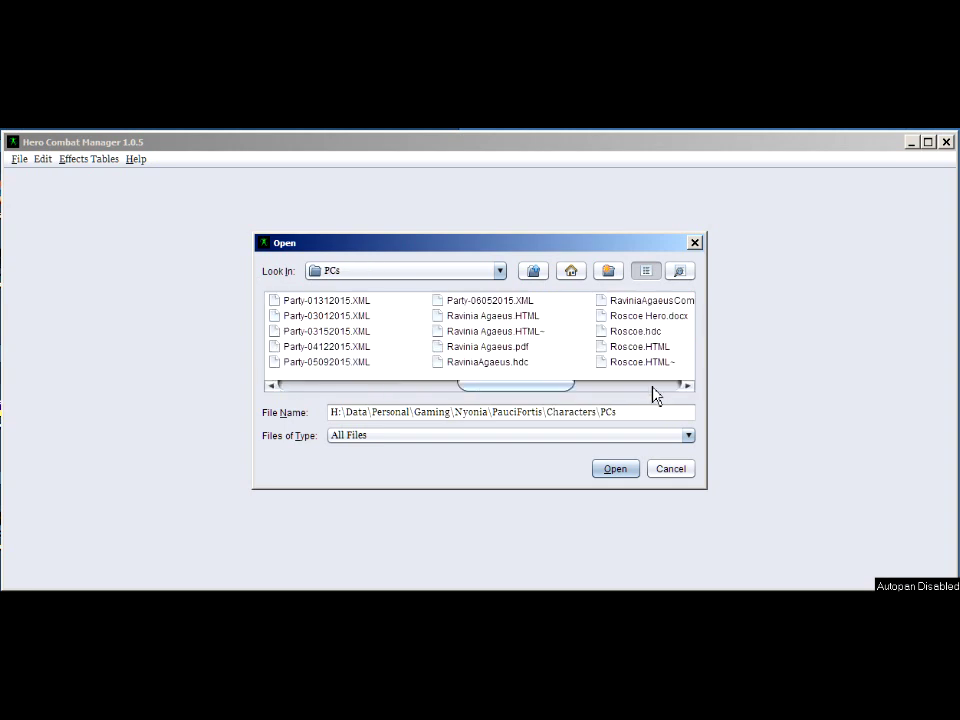
left_click(537, 302)
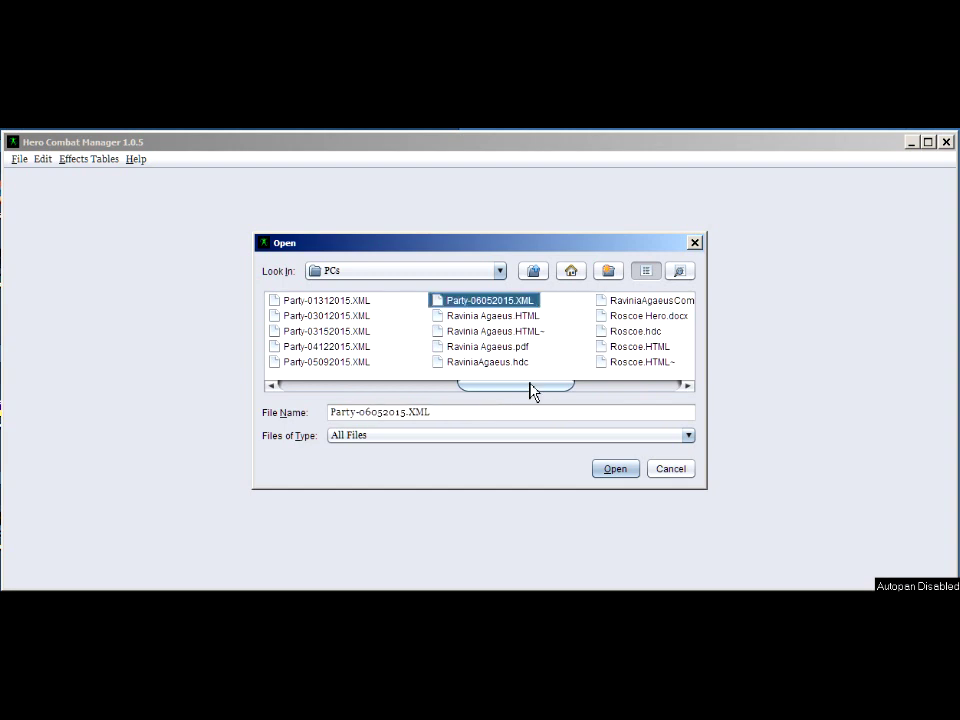
left_click(613, 472)
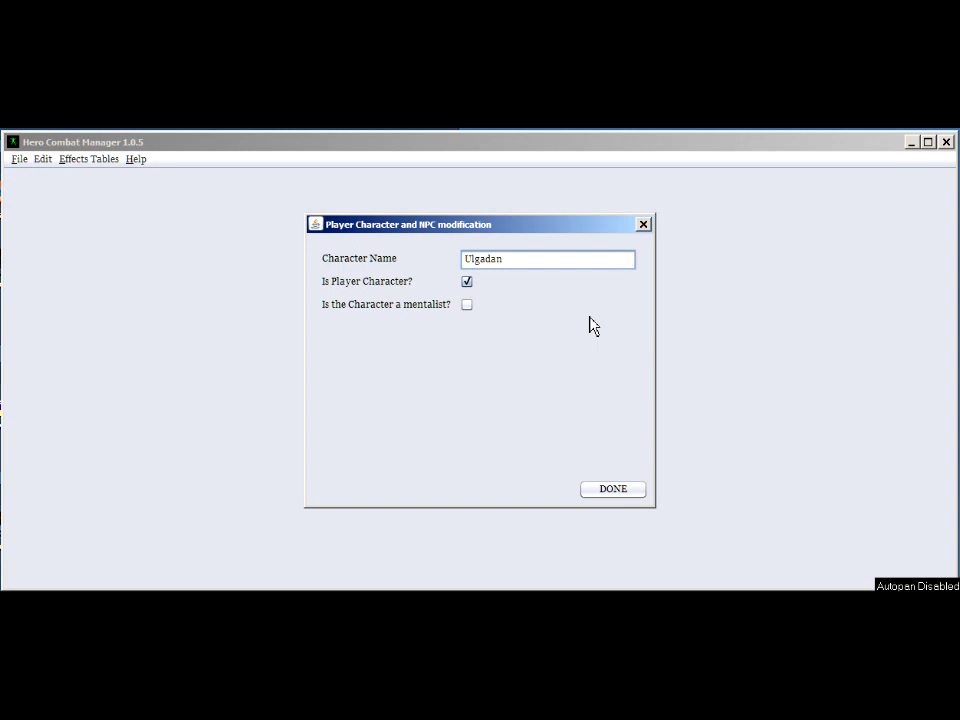
- Accept each party member as a non-mentalist player character, and narrow the Character Name column until all combat table columns fit
left_click(614, 489)
left_click(618, 494)
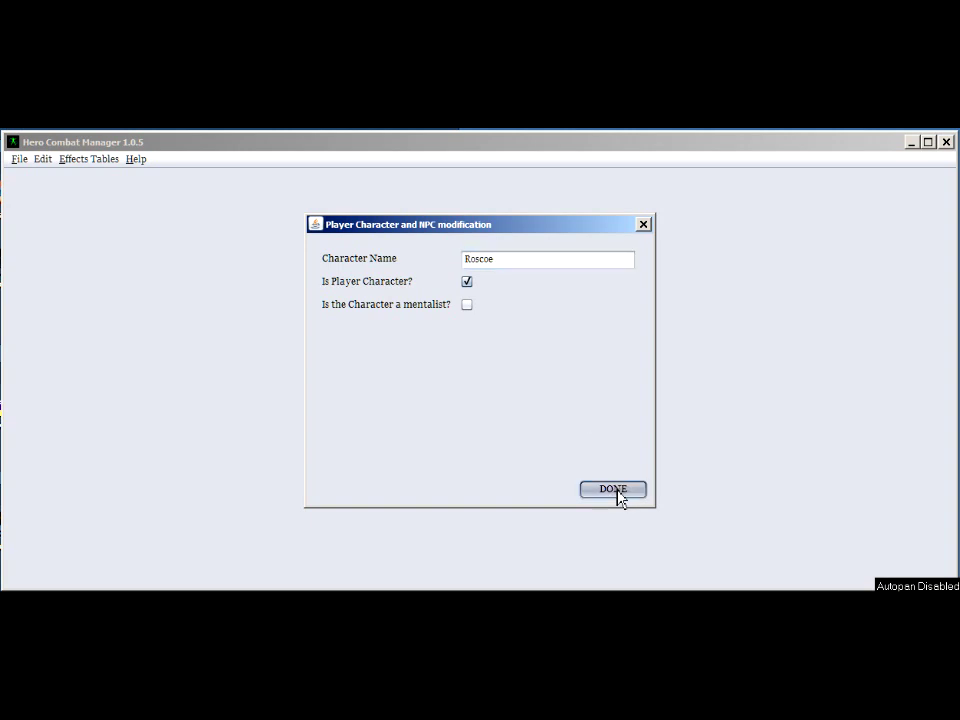
left_click(619, 494)
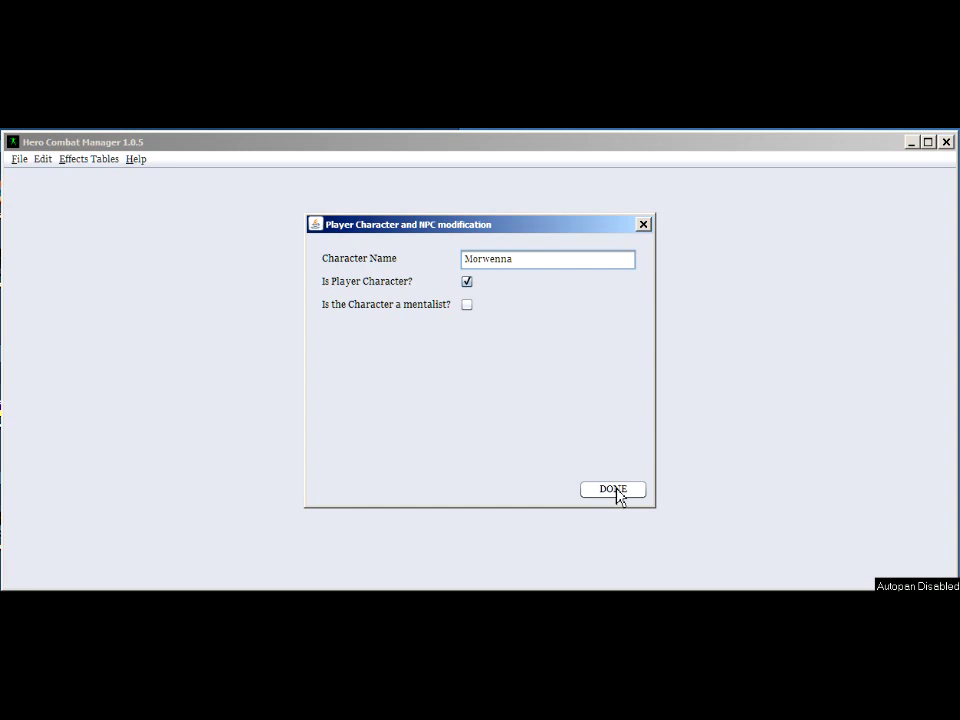
left_click(619, 494)
left_click(619, 494)
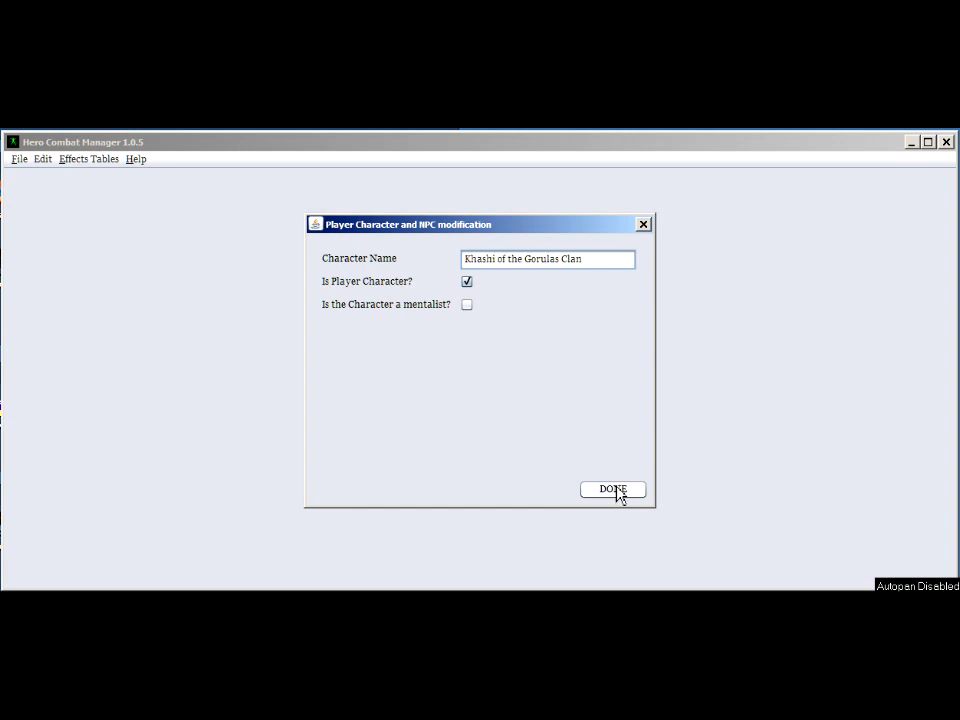
left_click(619, 494)
left_click(619, 494)
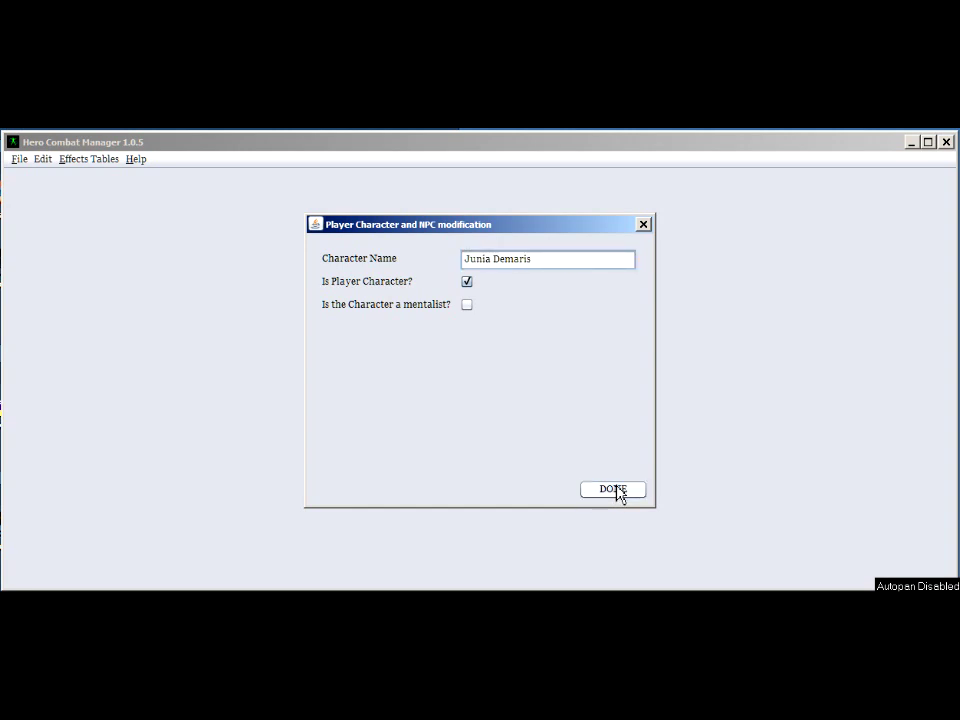
left_click(619, 494)
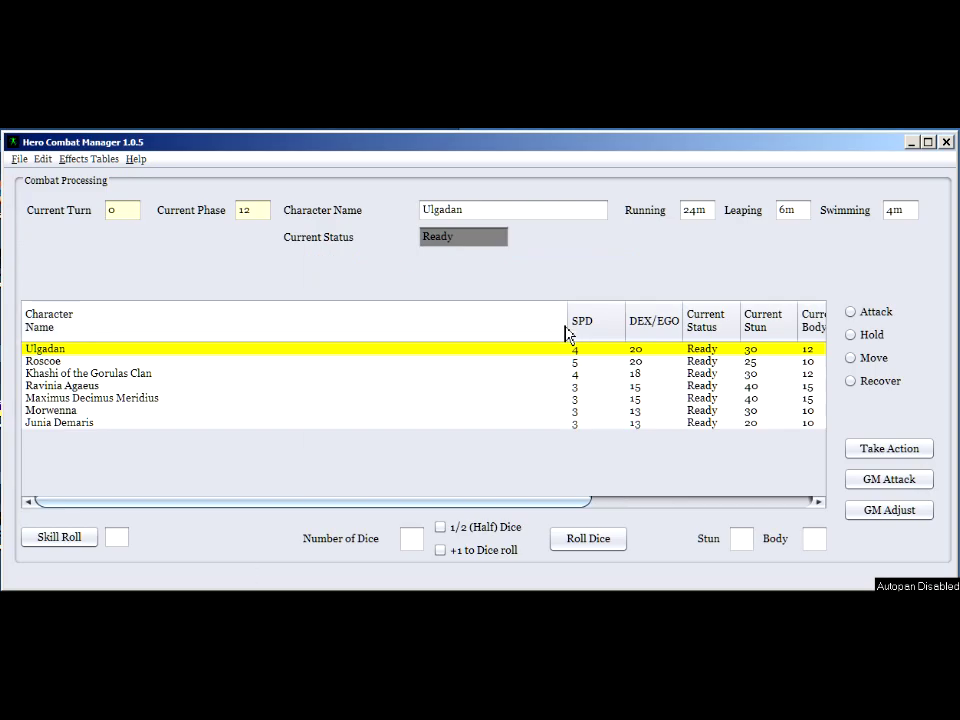
left_click_drag(571, 331, 216, 339)
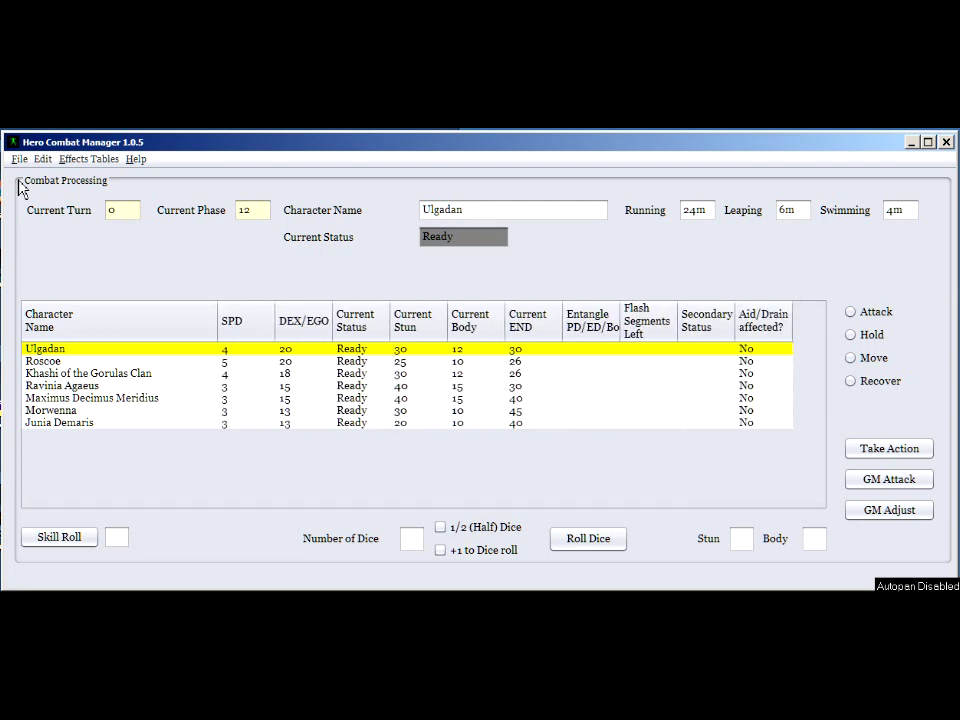
- Save the party as a new file in the PCs folder, adding "Sa" before the extension of the name Party-06052015.XML
left_click(18, 160)
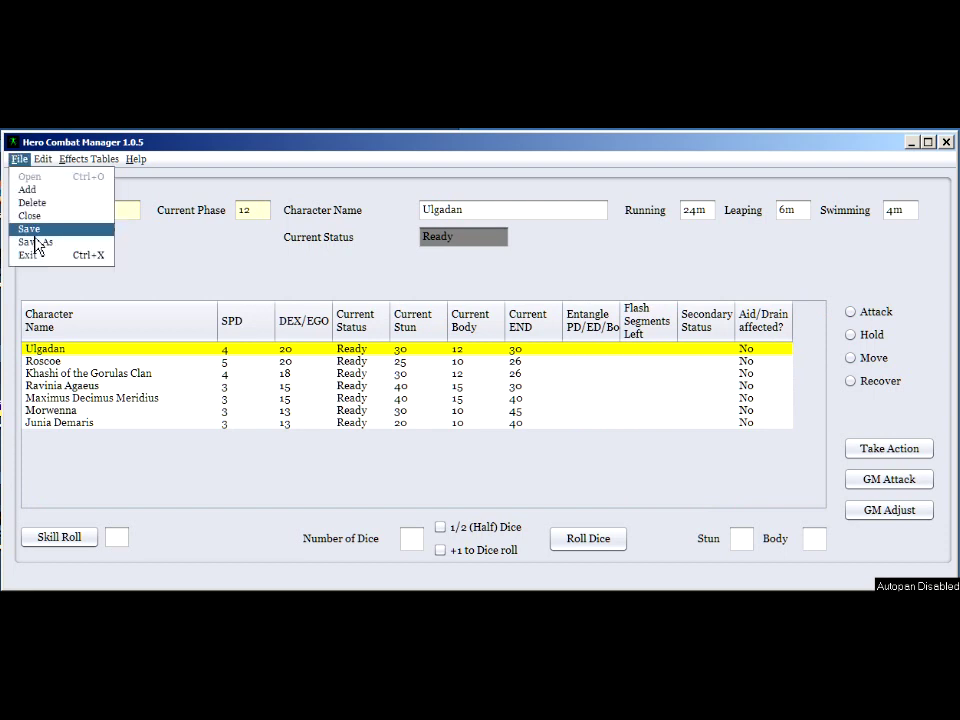
left_click(36, 243)
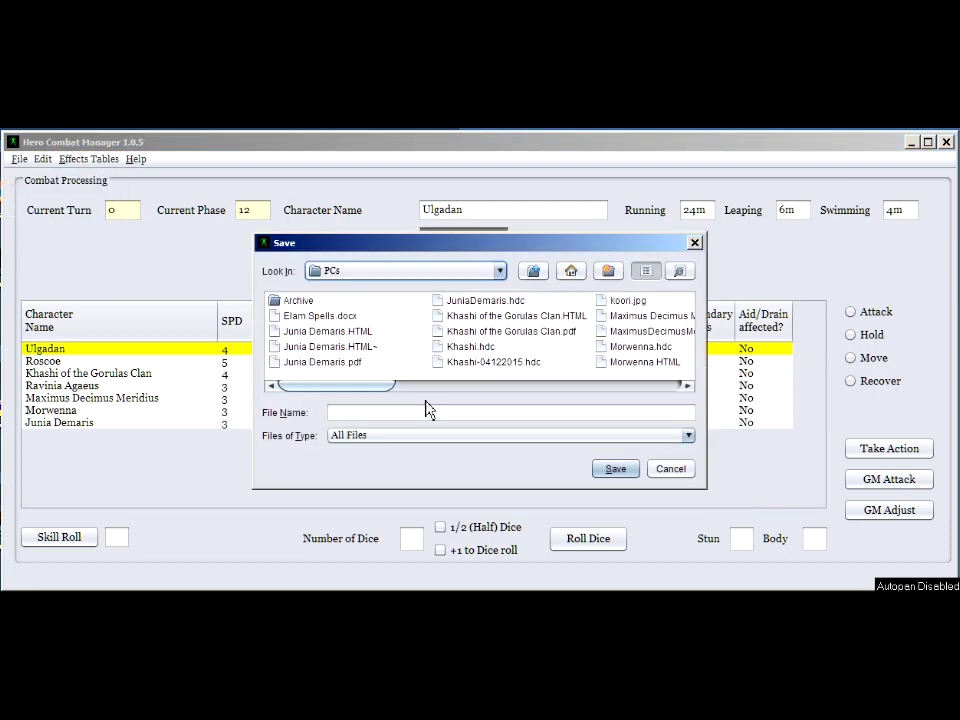
left_click(575, 386)
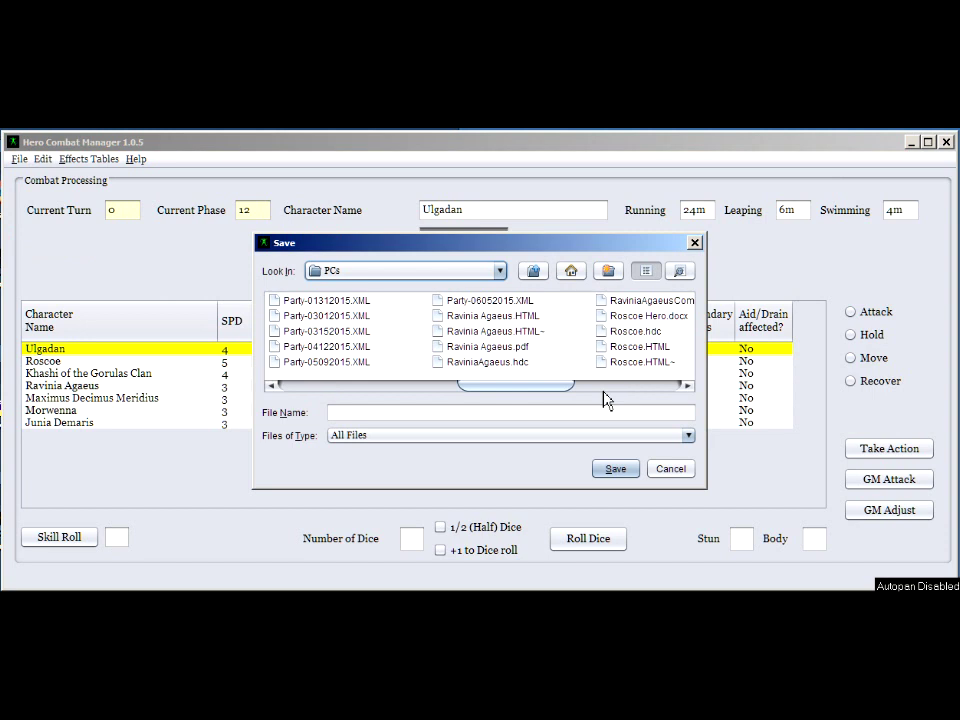
left_click(520, 301)
left_click(408, 412)
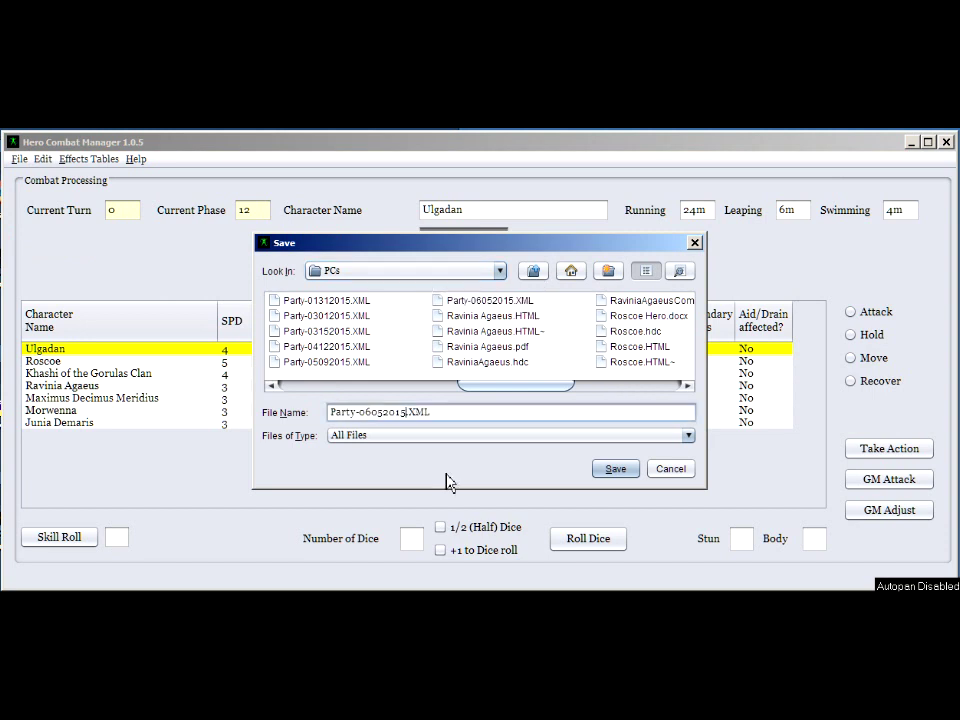
type("Sa")
key("Return")
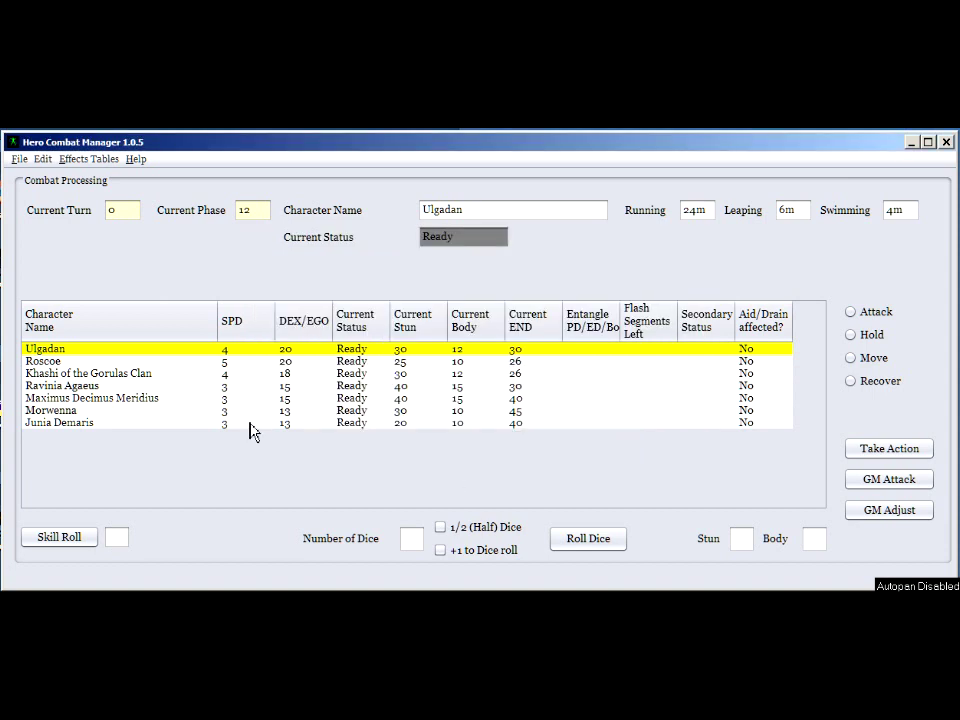
- Add the characters from WarriorGargun-Test-10.XML in Nyonia's Bestiary\Gargun folder to the current combat, declining to set character types or create multiple NPCs
left_click(20, 159)
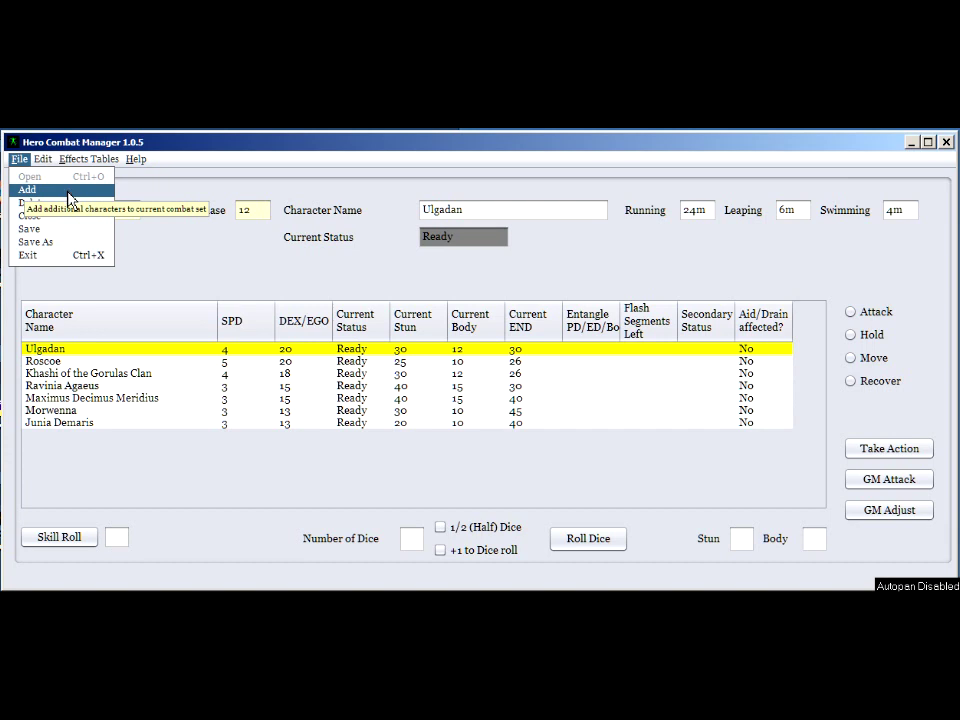
left_click(70, 190)
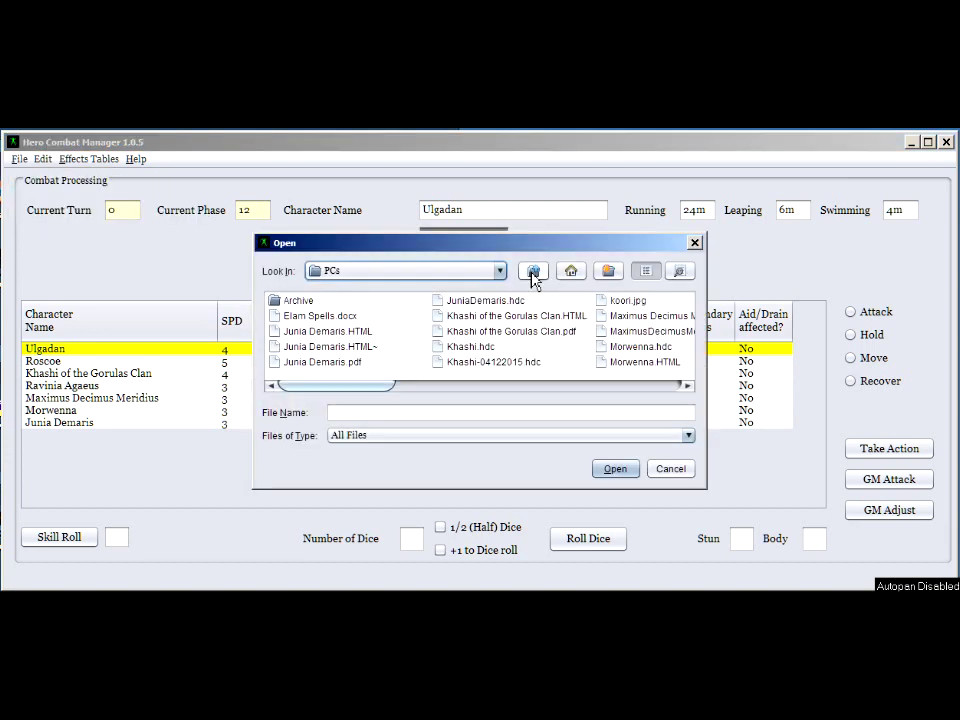
left_click(533, 276)
left_click(531, 276)
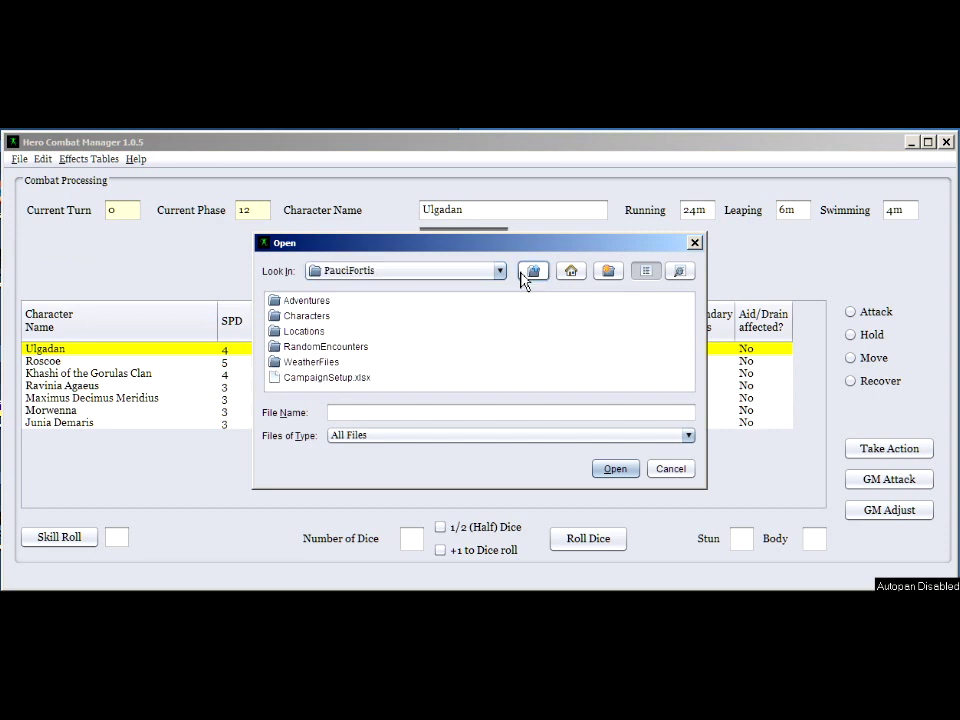
left_click(522, 278)
double_click(298, 316)
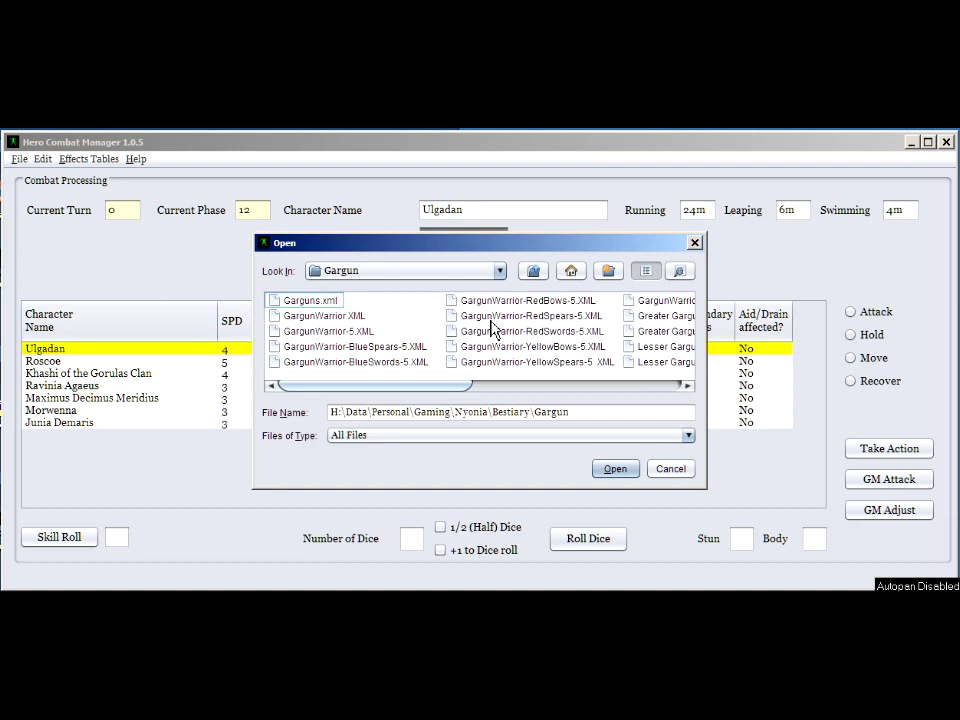
scroll(658, 402, "down", 3)
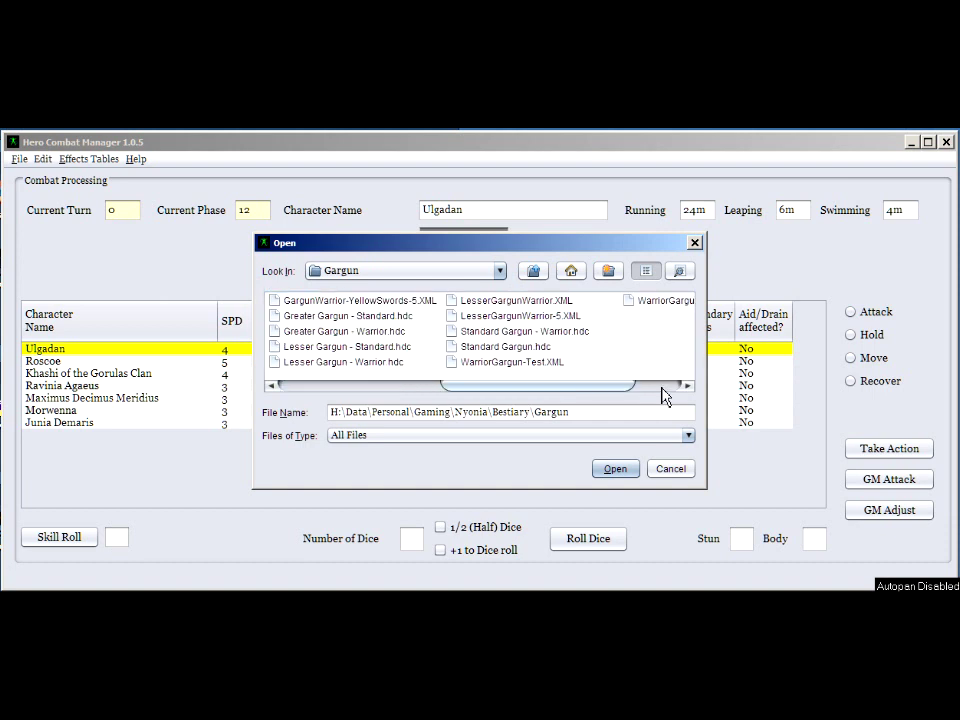
scroll(615, 313, "down", 2)
left_click(614, 305)
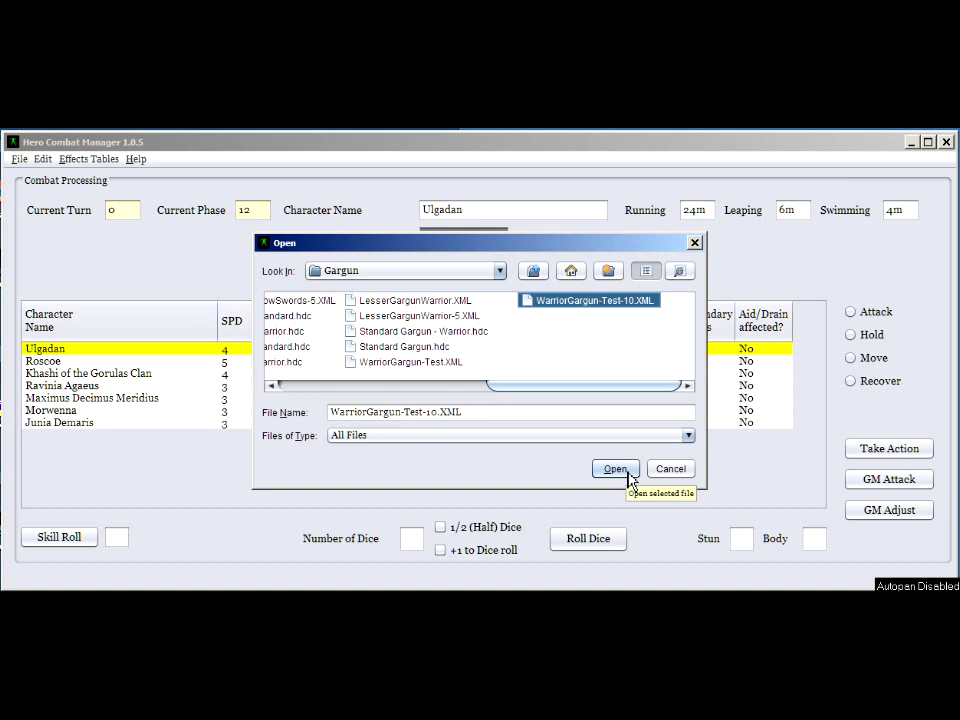
left_click(628, 475)
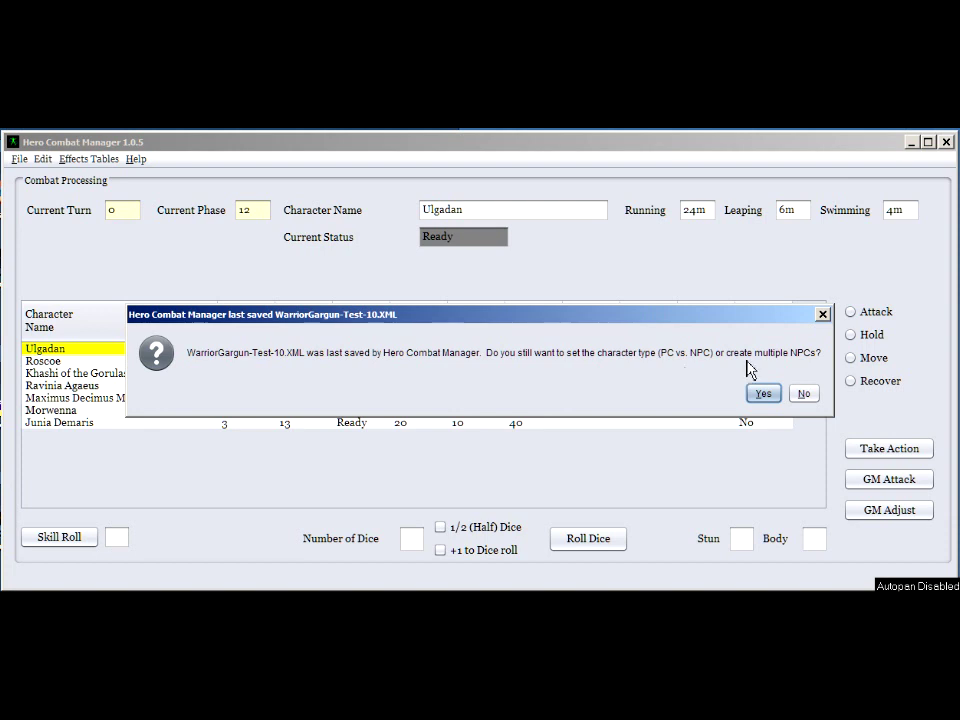
left_click(813, 397)
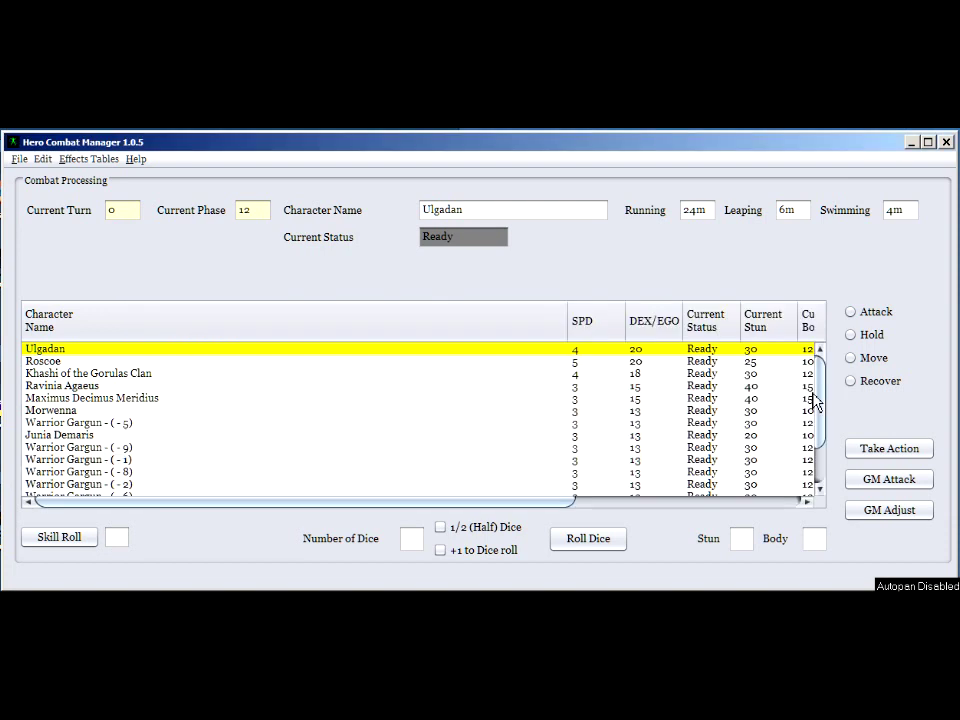
scroll(752, 452, "down", 1)
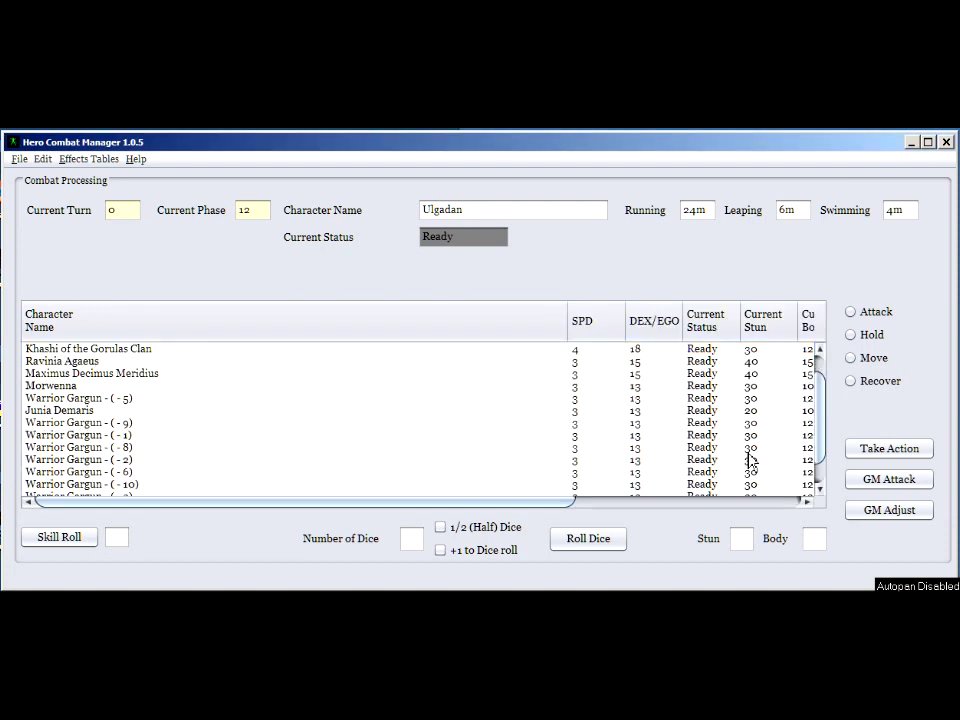